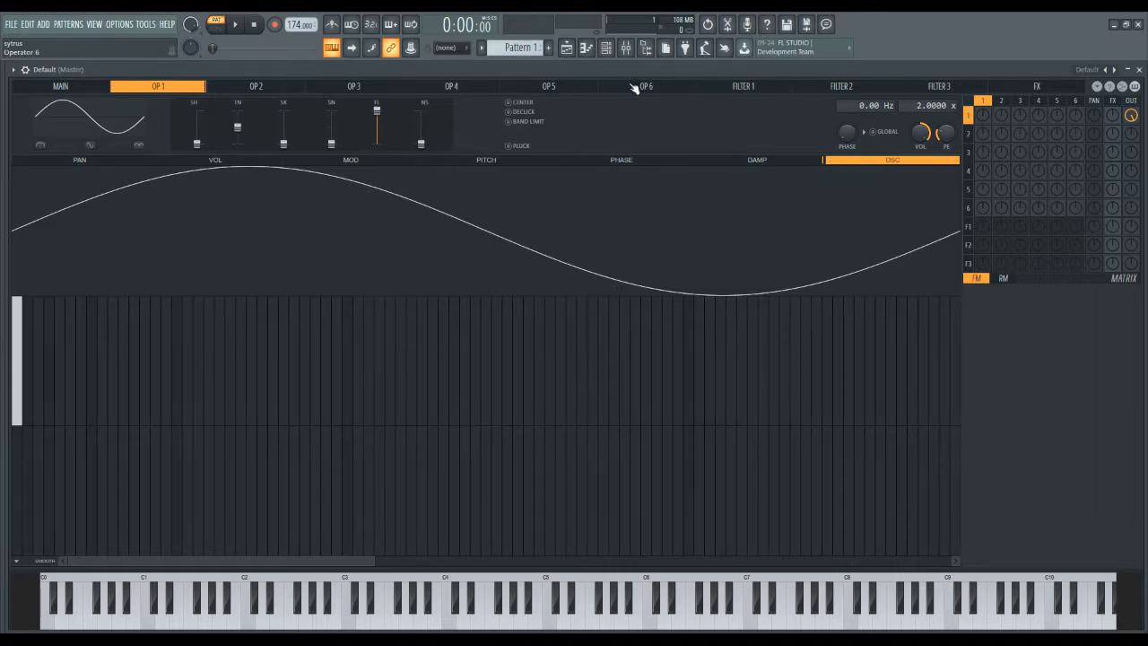
Try adding six scattered harmonics of different magnitudes to operator 1's oscillator and clear them again.
drag(633, 88, 185, 96)
click(251, 351)
click(454, 394)
click(614, 355)
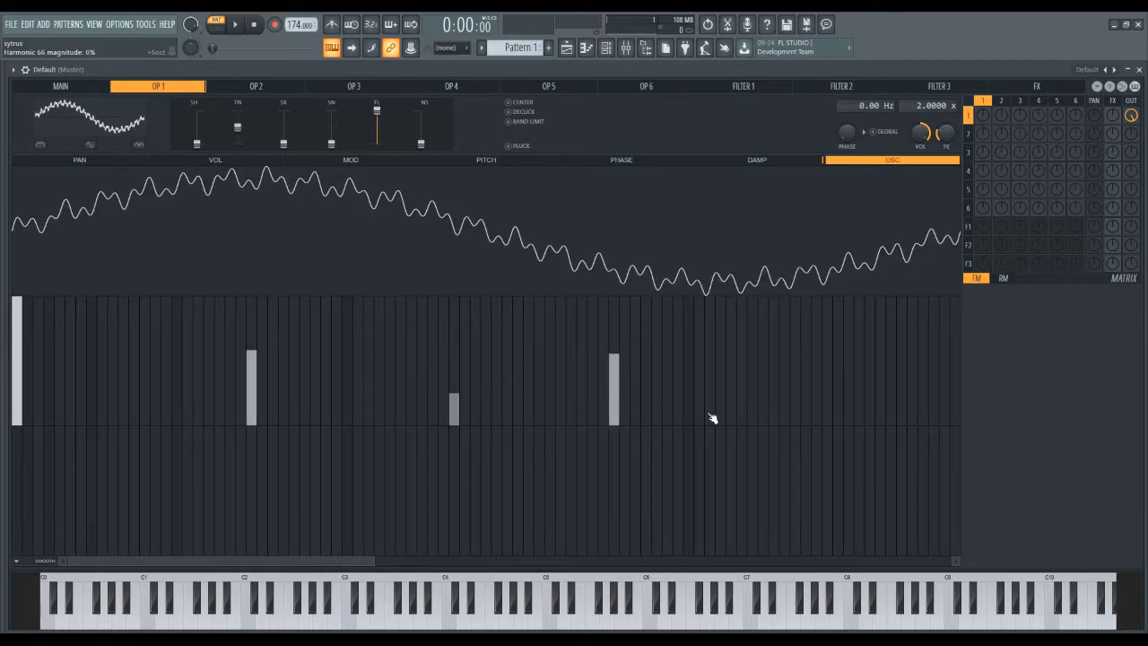
click(752, 410)
click(773, 391)
click(880, 393)
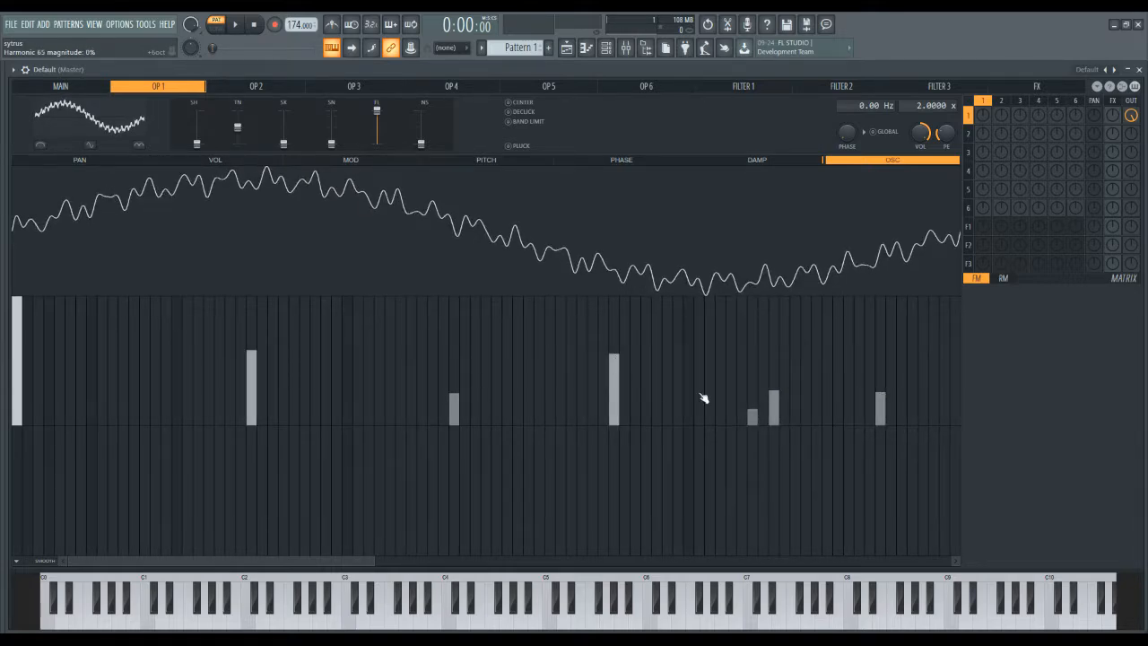
mouse_move(256, 402)
mouse_down()
mouse_move(251, 467)
mouse_move(866, 523)
mouse_move(919, 511)
mouse_up()
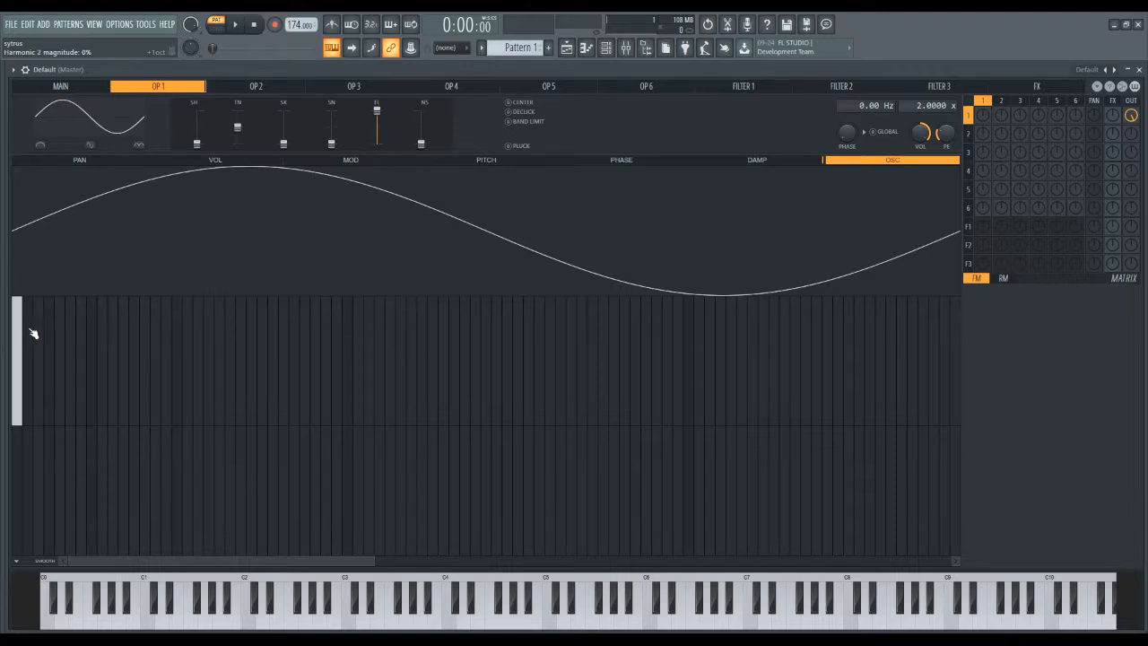
Raise harmonics 2 through 24 of operator 1 to 100 percent and bring them back to zero.
mouse_move(35, 311)
mouse_down()
mouse_move(36, 296)
mouse_move(264, 267)
mouse_up()
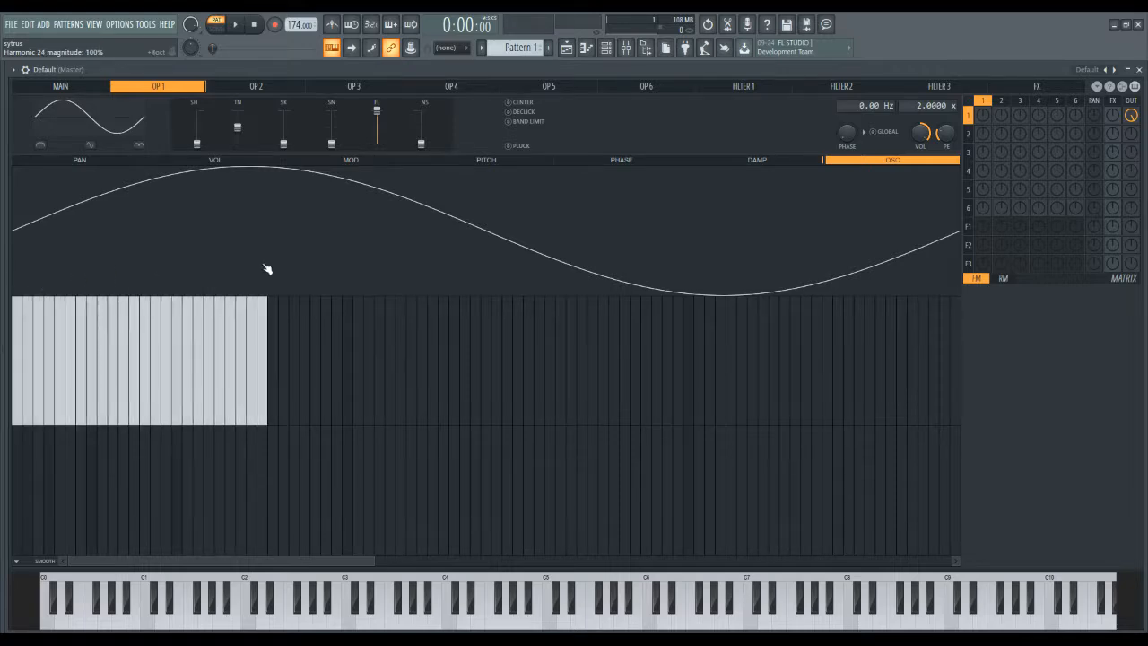
drag(27, 368, 338, 476)
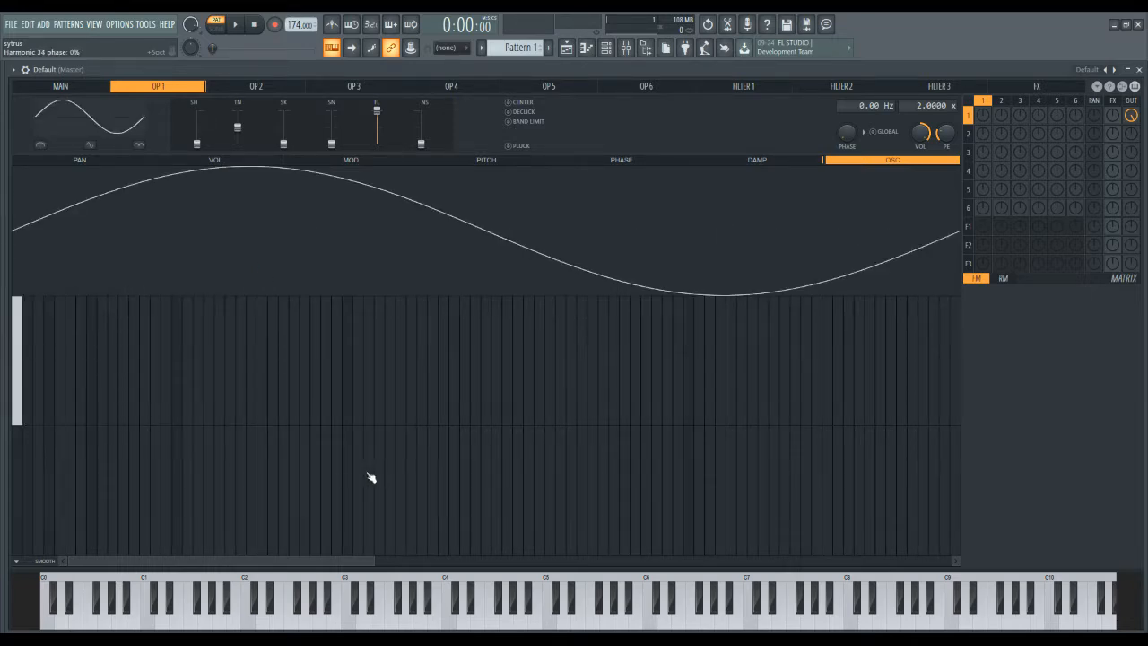
Try two successive pairs of isolated harmonics on operator 1, clearing each pair back to zero.
click(496, 376)
click(720, 376)
mouse_move(719, 377)
mouse_down()
mouse_move(730, 448)
mouse_move(473, 476)
mouse_up()
click(295, 377)
click(230, 389)
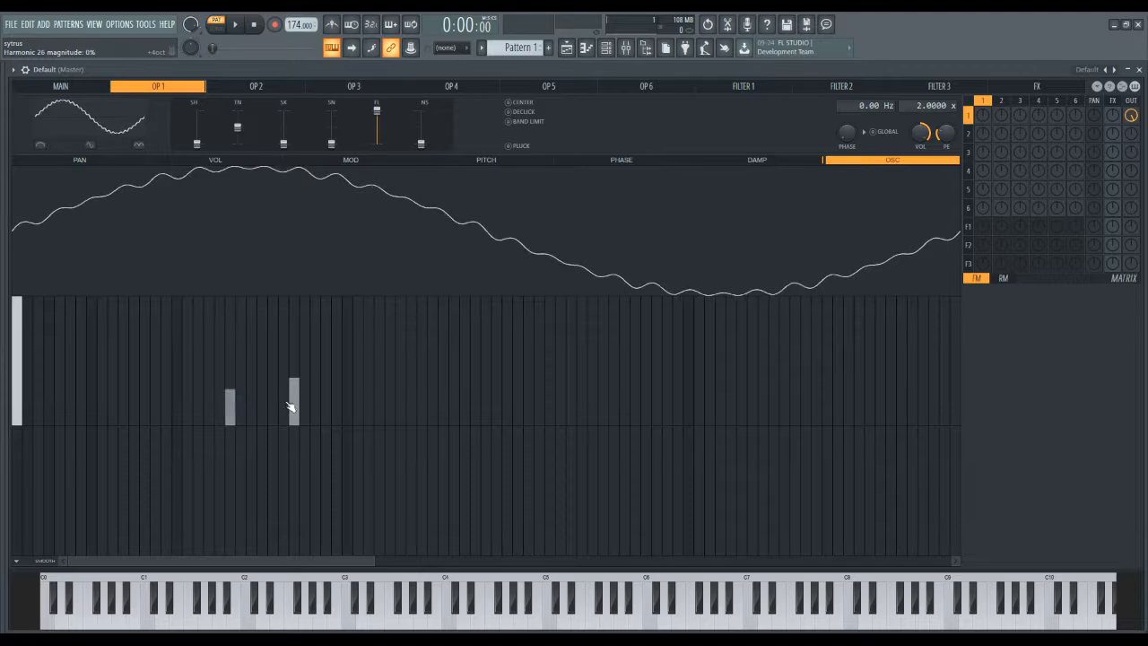
drag(295, 408, 284, 489)
drag(239, 435, 228, 472)
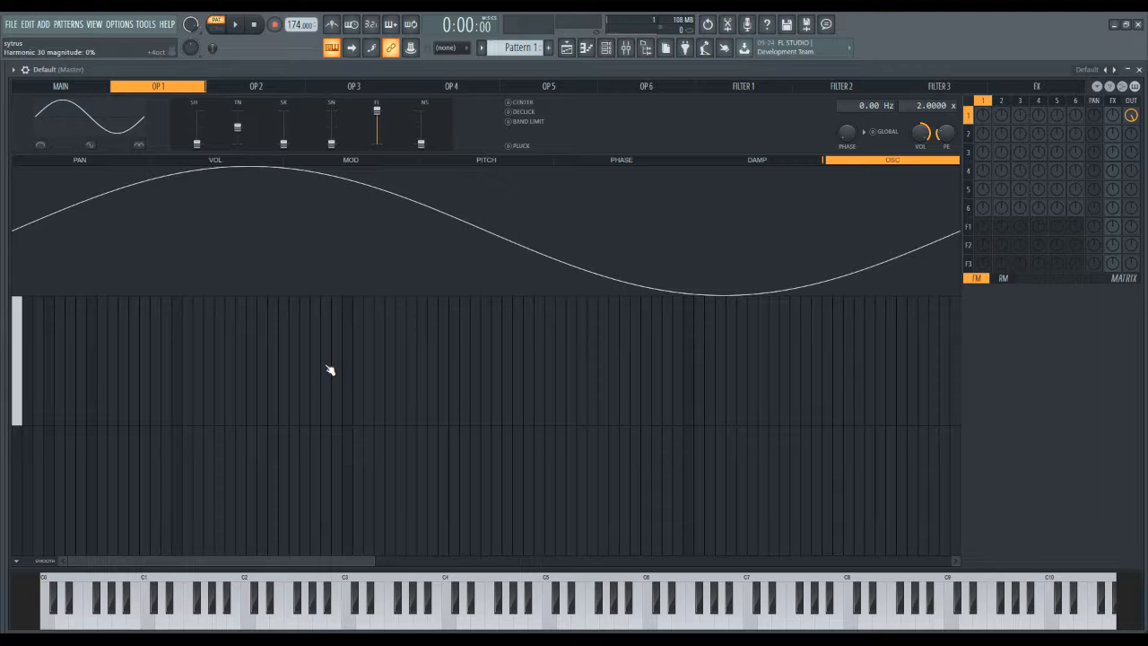
Add three separate harmonics of differing strength within the lower half of the visible harmonic range and wipe them out.
click(496, 356)
click(304, 360)
click(209, 377)
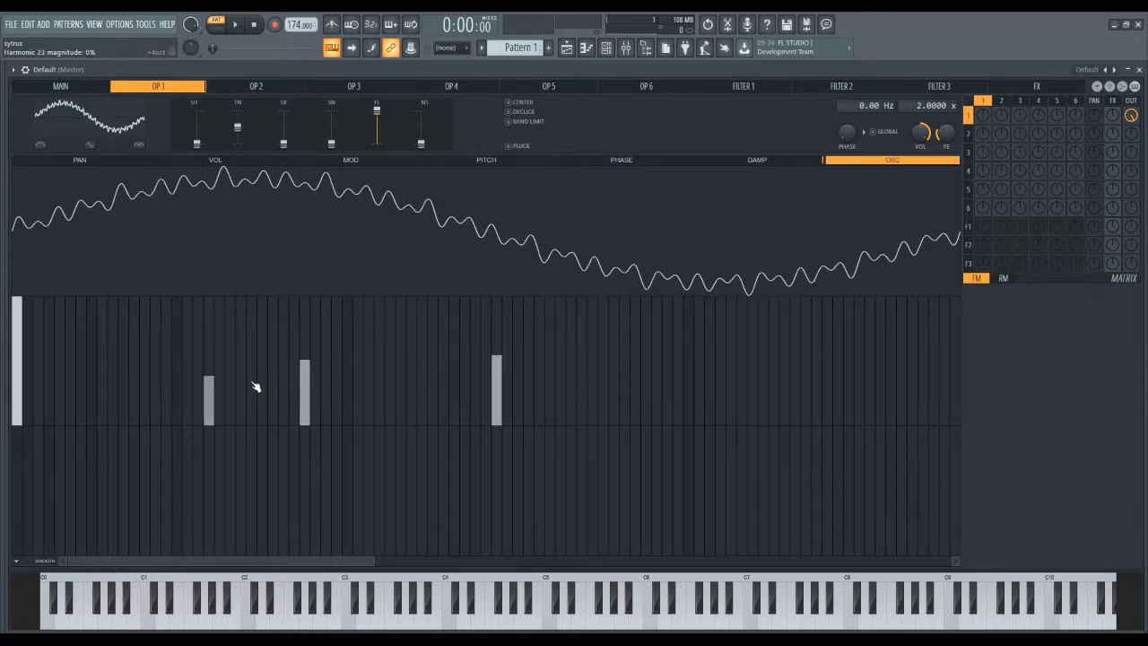
mouse_move(507, 395)
mouse_down()
mouse_move(502, 502)
mouse_move(159, 478)
mouse_up()
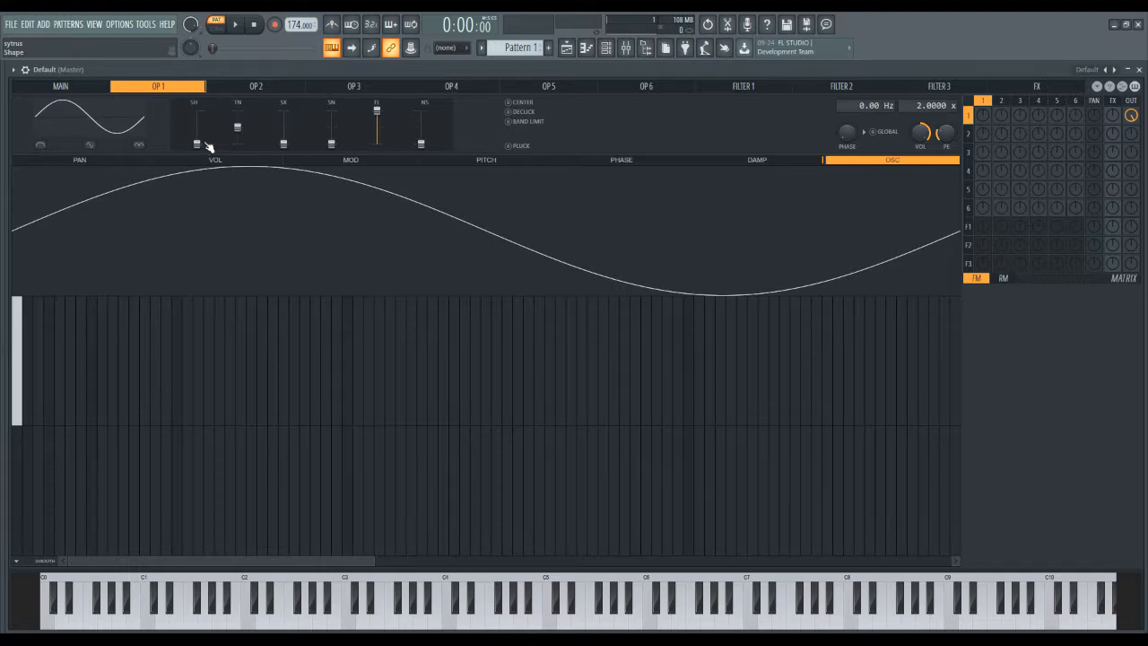
Reshape operator 1's waveform with maximum tension and skew, and convert the result into its harmonic spectrum.
drag(197, 144, 238, 109)
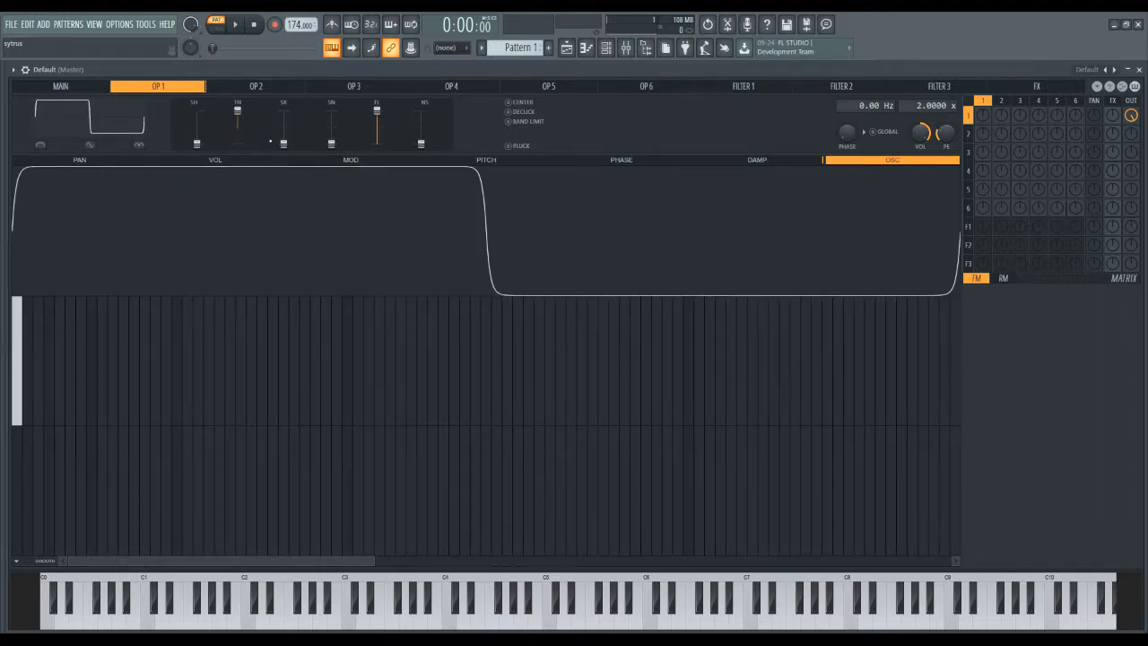
drag(283, 143, 283, 110)
click(115, 332)
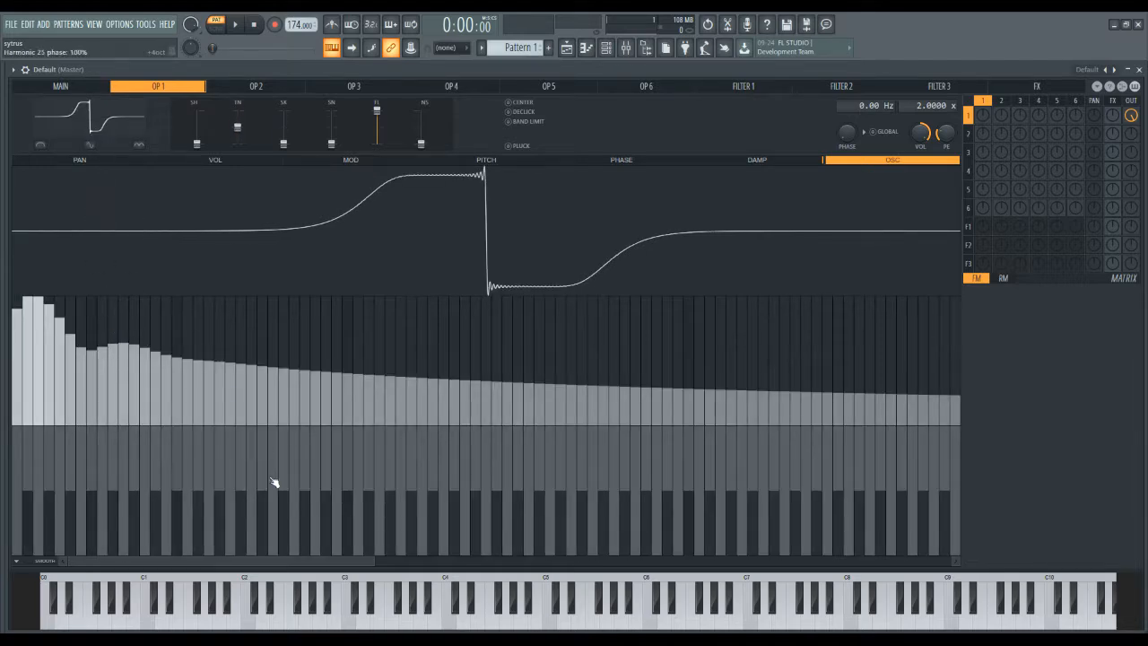
drag(373, 561, 993, 557)
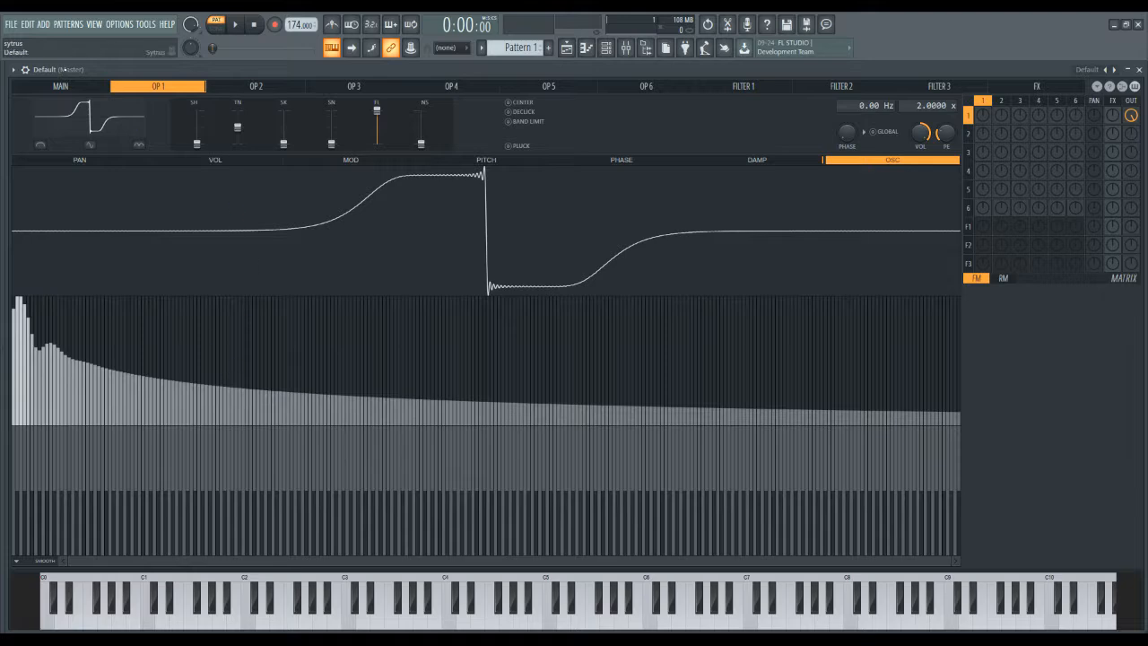
Reset operator 1's waveform to a plain sine with only the first harmonic.
click(78, 111)
click(90, 144)
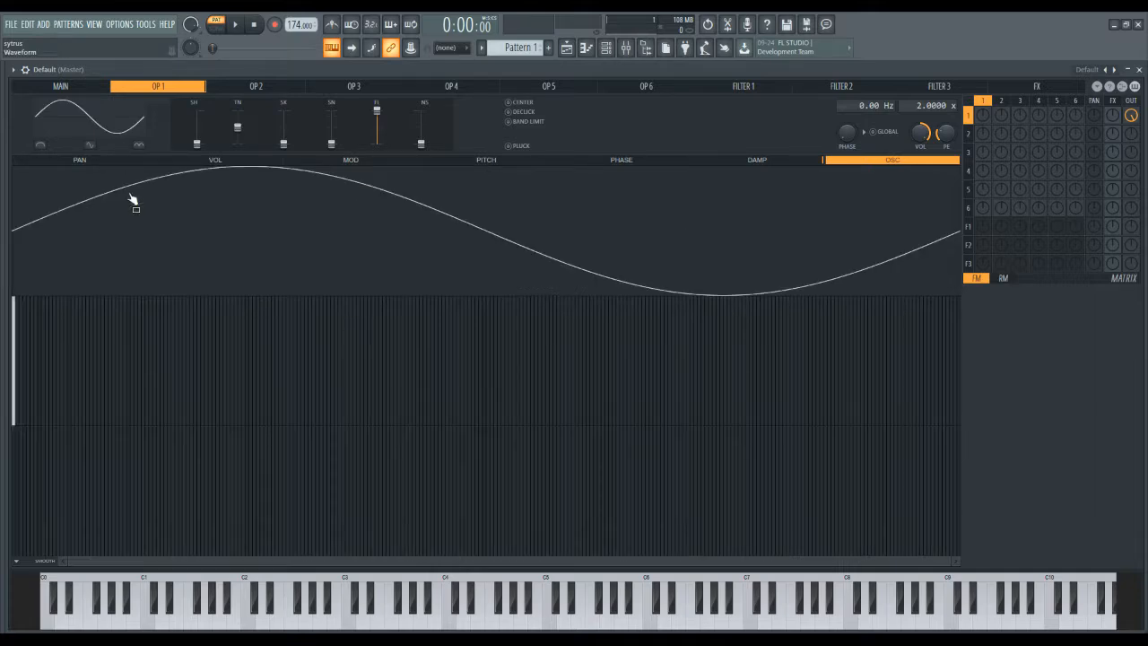
scroll(46, 418, up, 3)
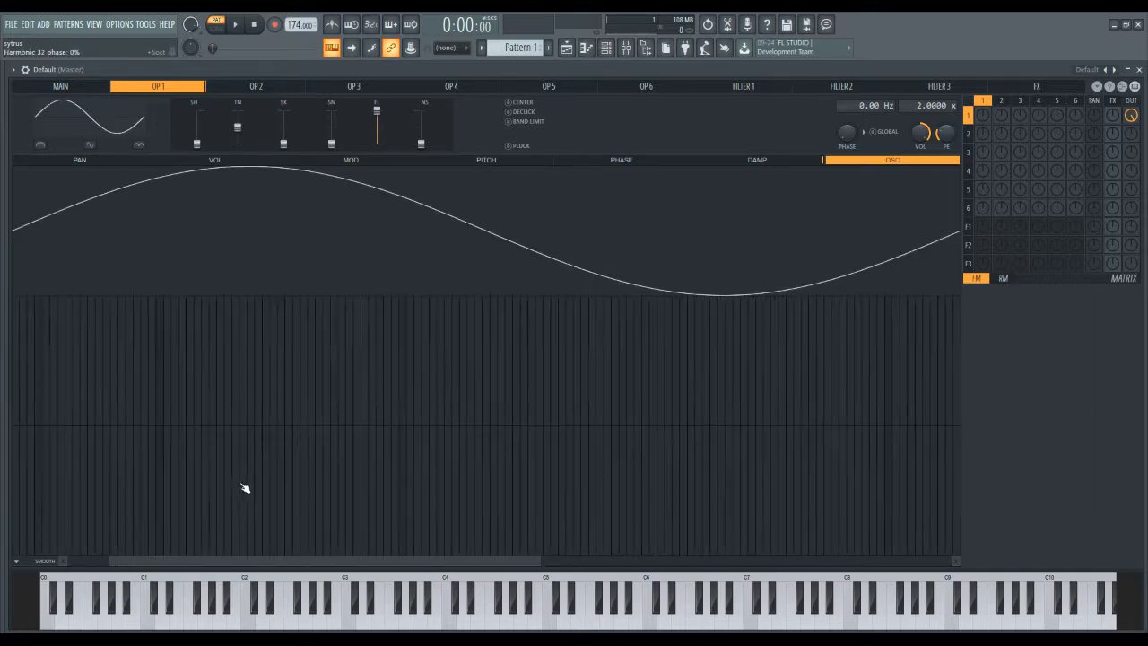
scroll(166, 550, left, 3)
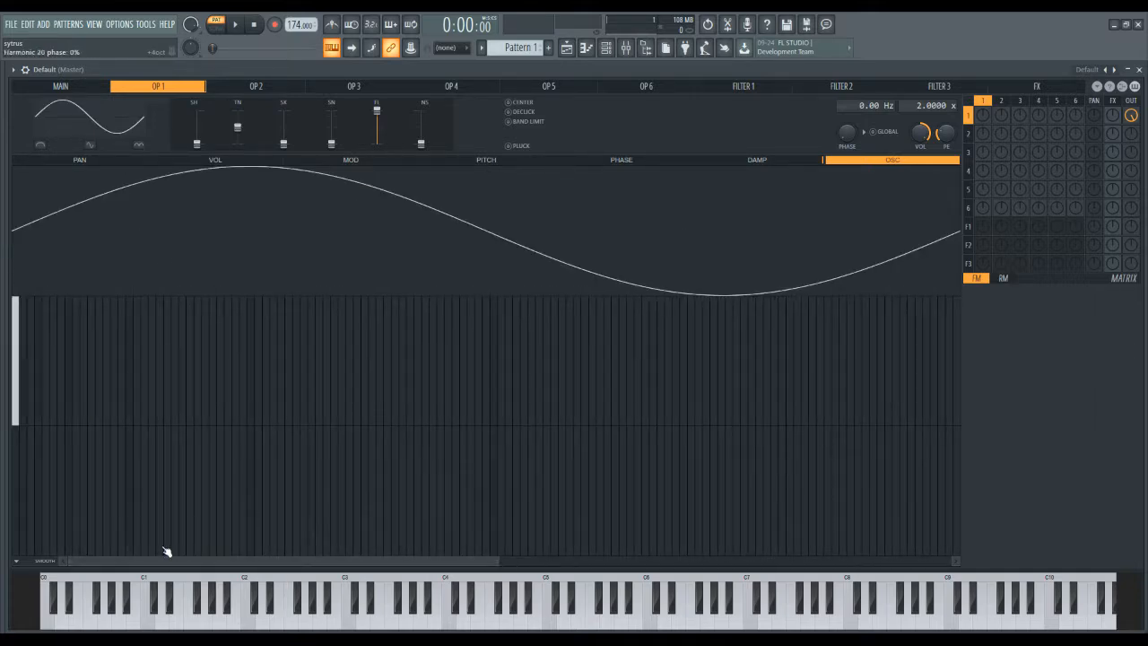
Change operator 1's base shape to a triangle, add a harmonic around number 40, and raise the shape and tension further.
click(184, 369)
click(257, 387)
mouse_move(197, 143)
mouse_down()
mouse_move(205, 148)
mouse_move(197, 135)
mouse_up()
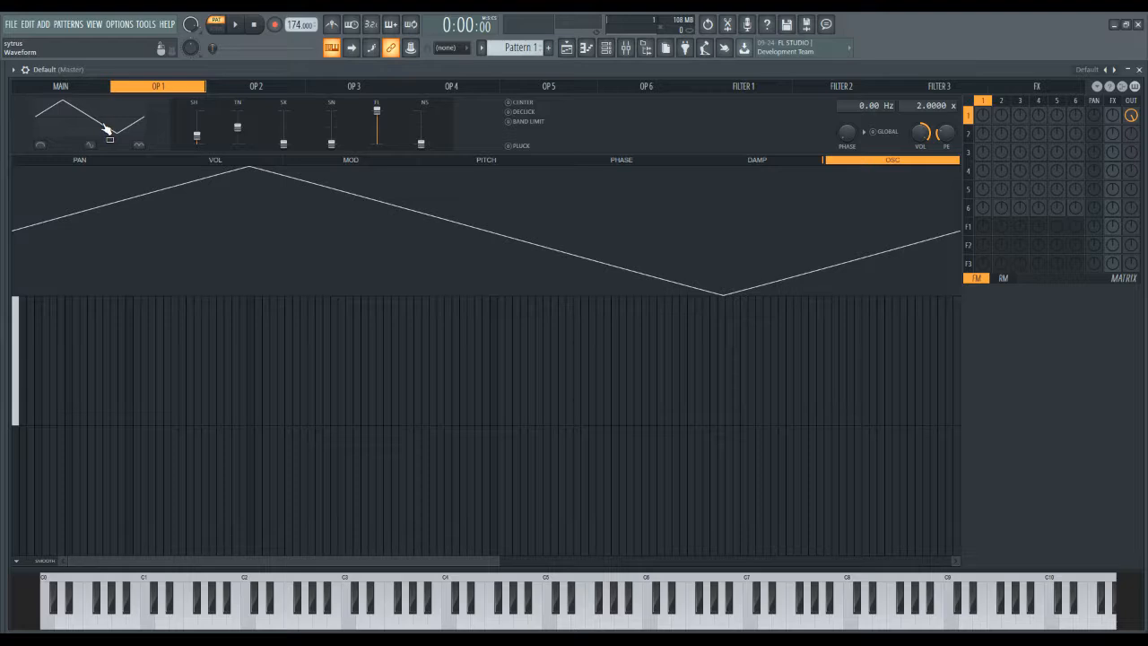
click(312, 389)
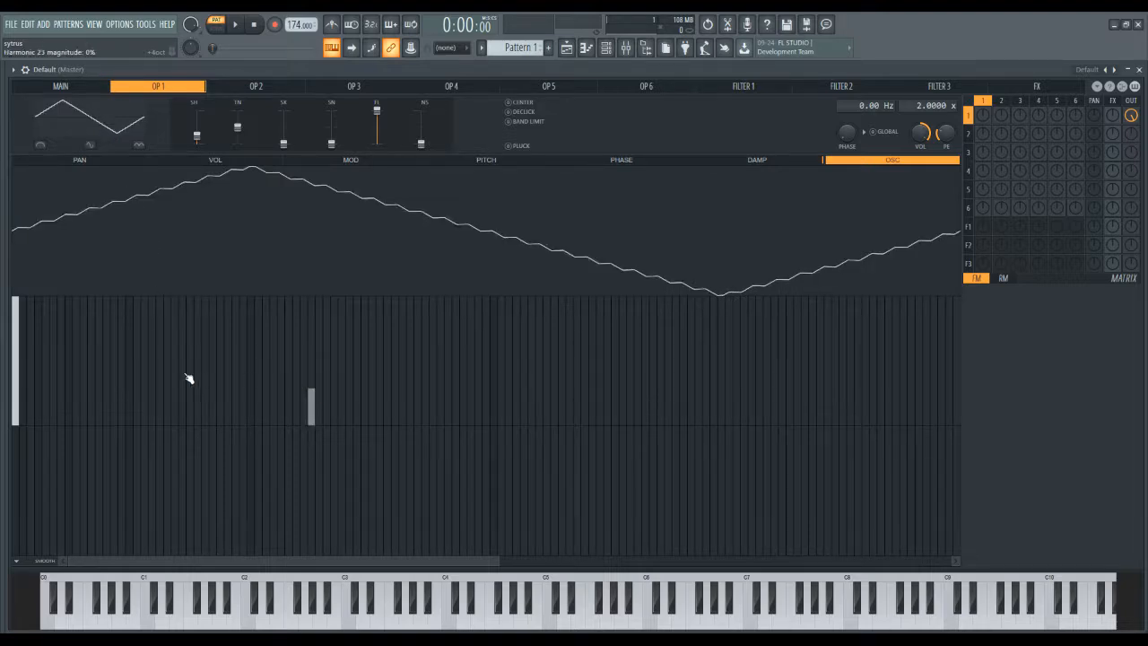
drag(197, 135, 237, 126)
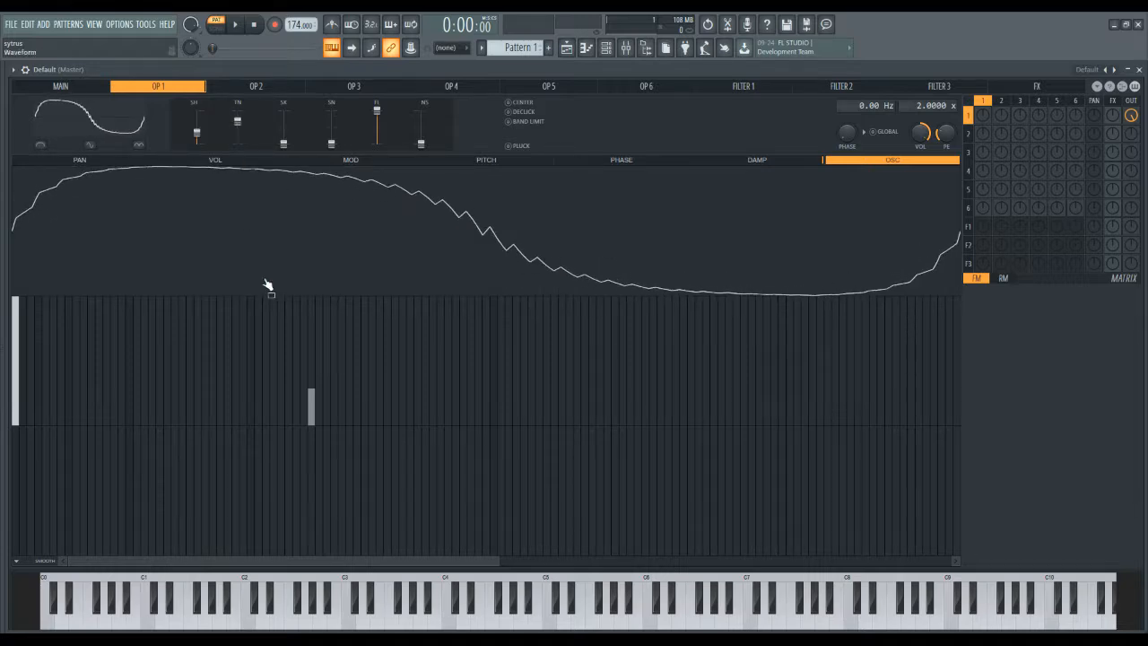
Try seven more harmonics of varying magnitude on the reshaped waveform, making the one near harmonic 24 the strongest.
click(412, 394)
click(578, 399)
click(691, 422)
click(798, 408)
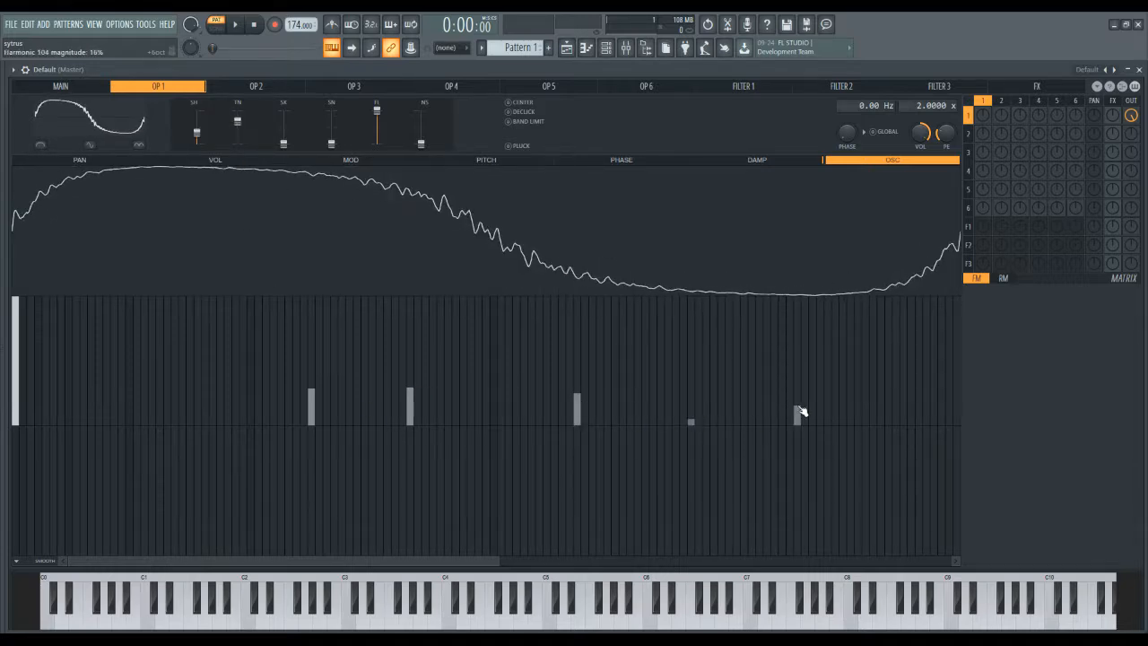
click(607, 398)
click(729, 399)
click(190, 339)
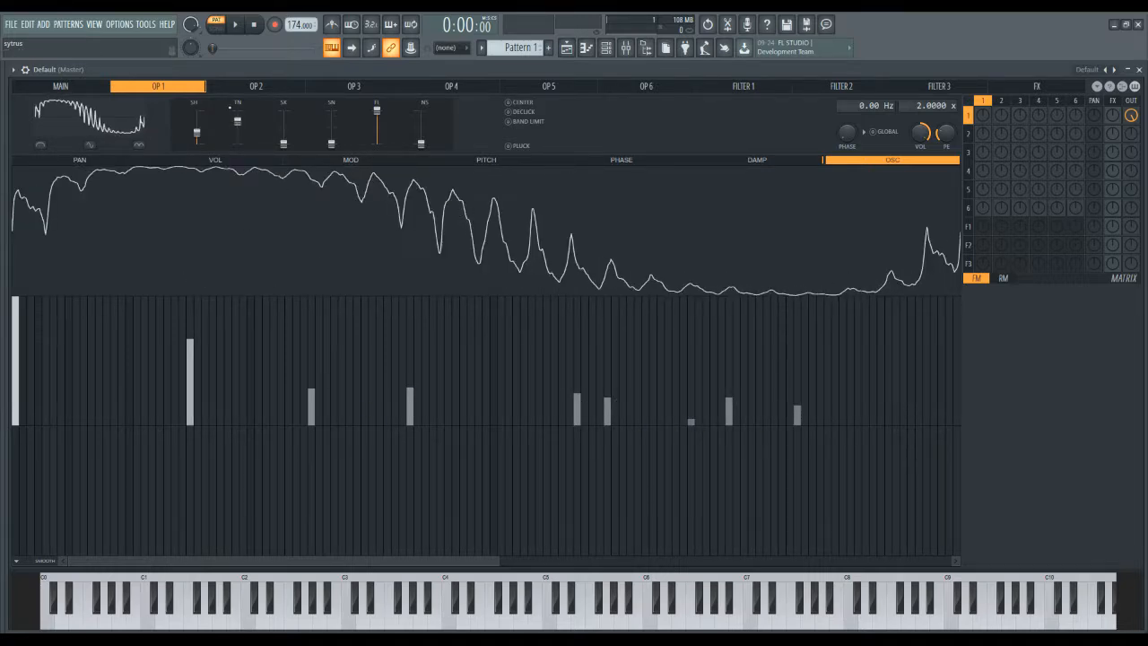
Shift the waveform's shape toward a sawtooth and clear every harmonic above the first.
drag(199, 133, 199, 137)
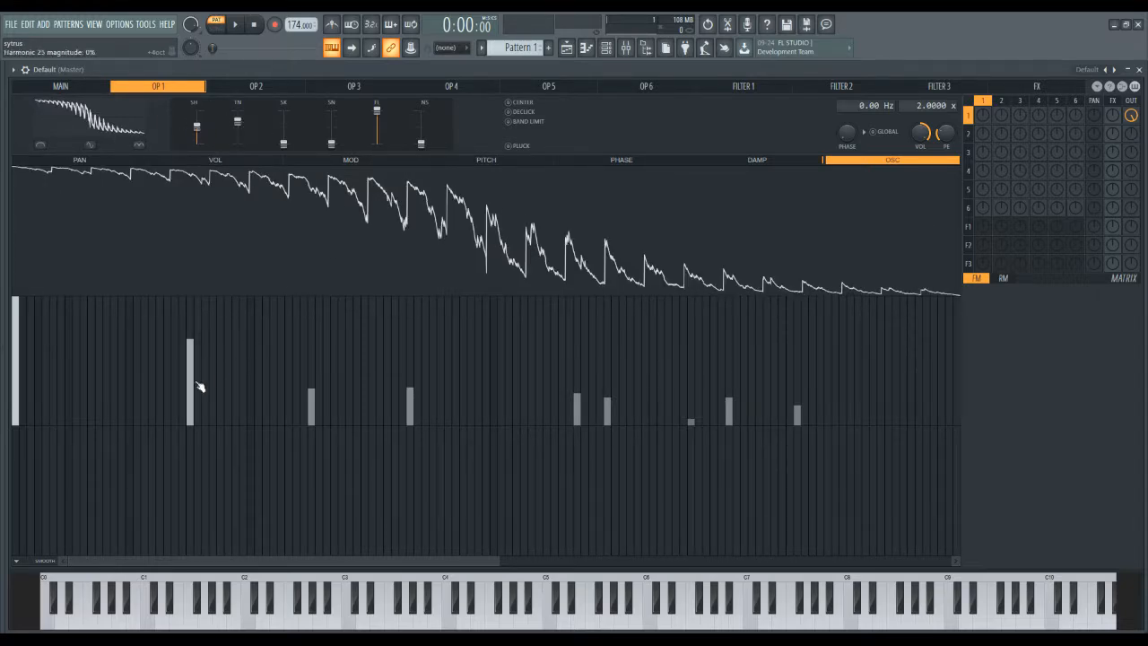
mouse_move(196, 387)
mouse_down()
mouse_move(191, 404)
mouse_move(807, 567)
mouse_move(215, 522)
mouse_move(184, 413)
mouse_up()
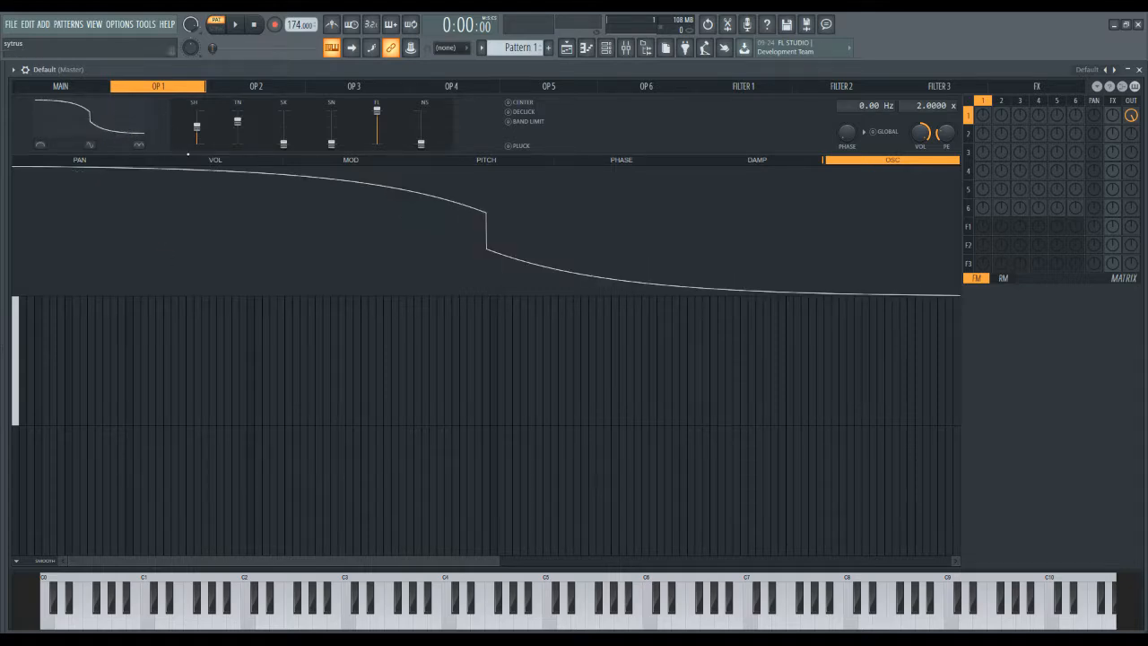
Paint a continuous band of magnitudes from harmonic 7 upward and lower it to a shallow downward slope.
mouse_move(59, 352)
mouse_down()
mouse_move(427, 340)
mouse_move(626, 349)
mouse_up()
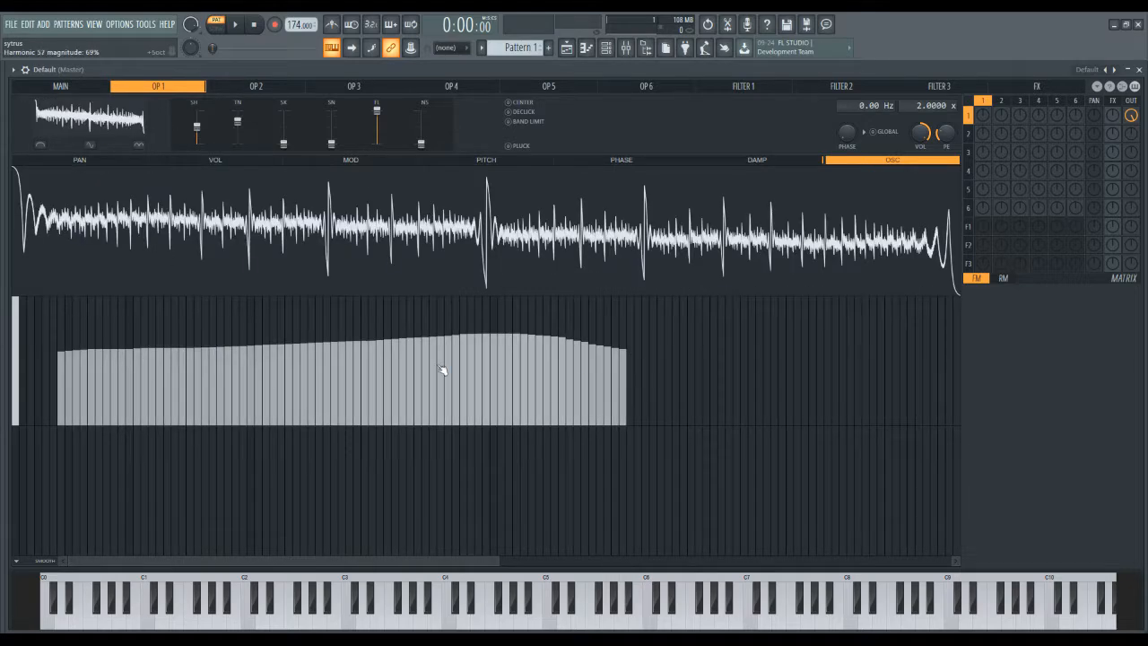
drag(73, 392, 670, 420)
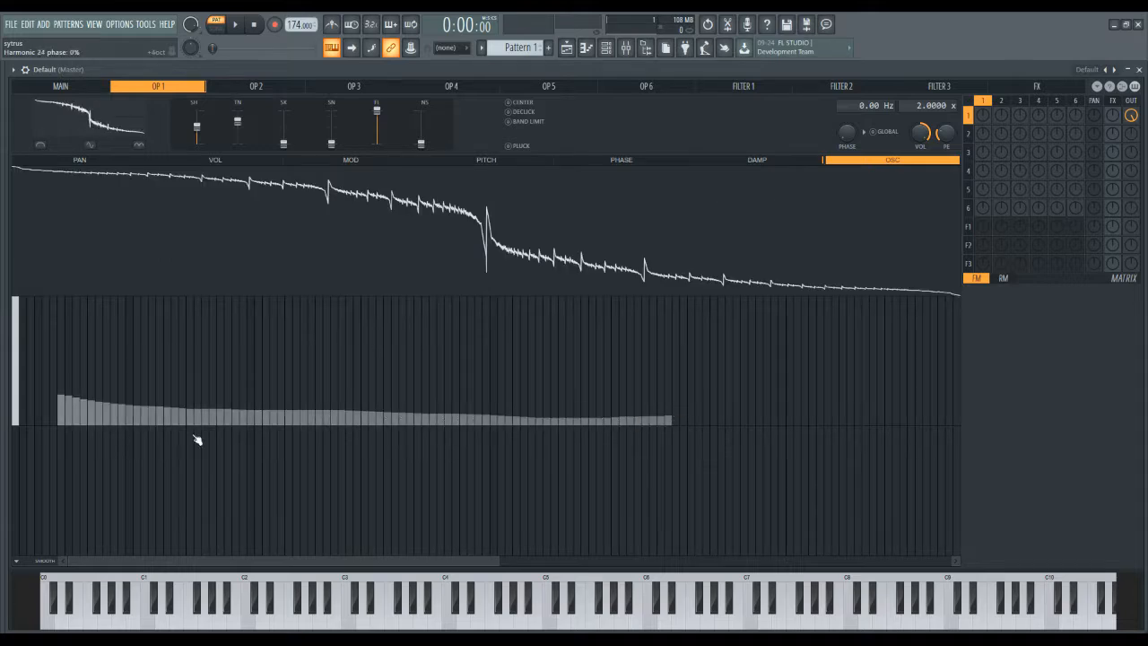
Try different phase offsets across the harmonics and reset all the phases to 0 percent.
drag(57, 524, 666, 541)
mouse_move(39, 479)
mouse_down()
mouse_move(725, 487)
mouse_move(95, 512)
mouse_move(556, 494)
mouse_move(633, 532)
mouse_move(102, 469)
mouse_move(625, 494)
mouse_move(364, 502)
mouse_move(457, 505)
mouse_move(297, 496)
mouse_move(334, 476)
mouse_move(604, 451)
mouse_move(842, 515)
mouse_move(71, 476)
mouse_move(464, 284)
mouse_move(297, 425)
mouse_up()
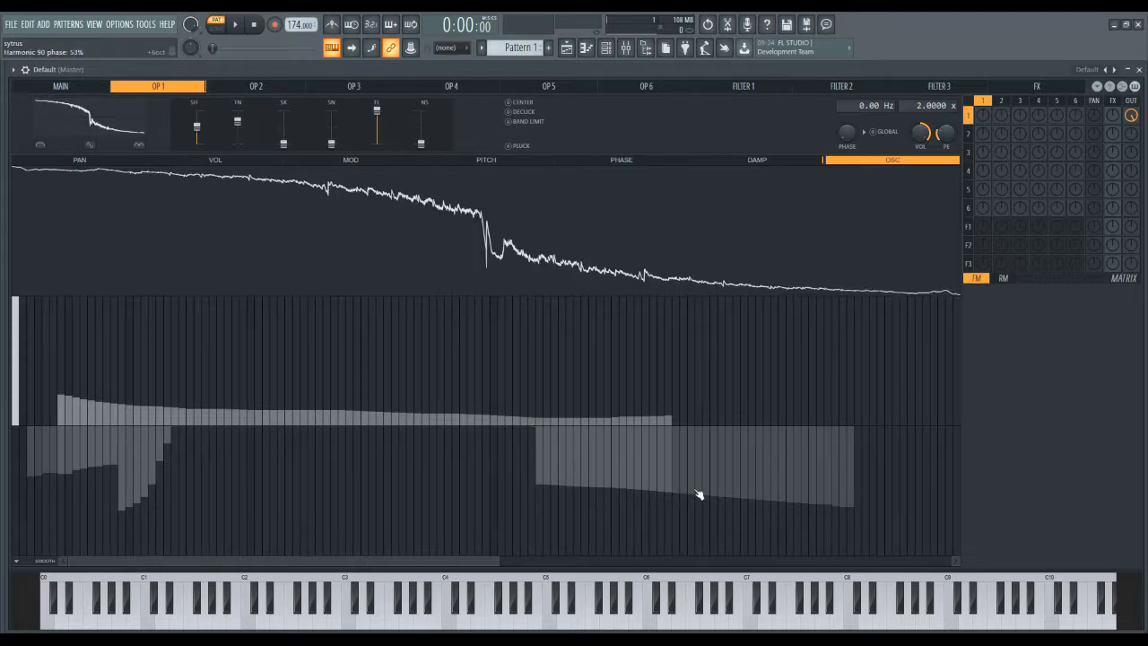
drag(26, 428, 992, 346)
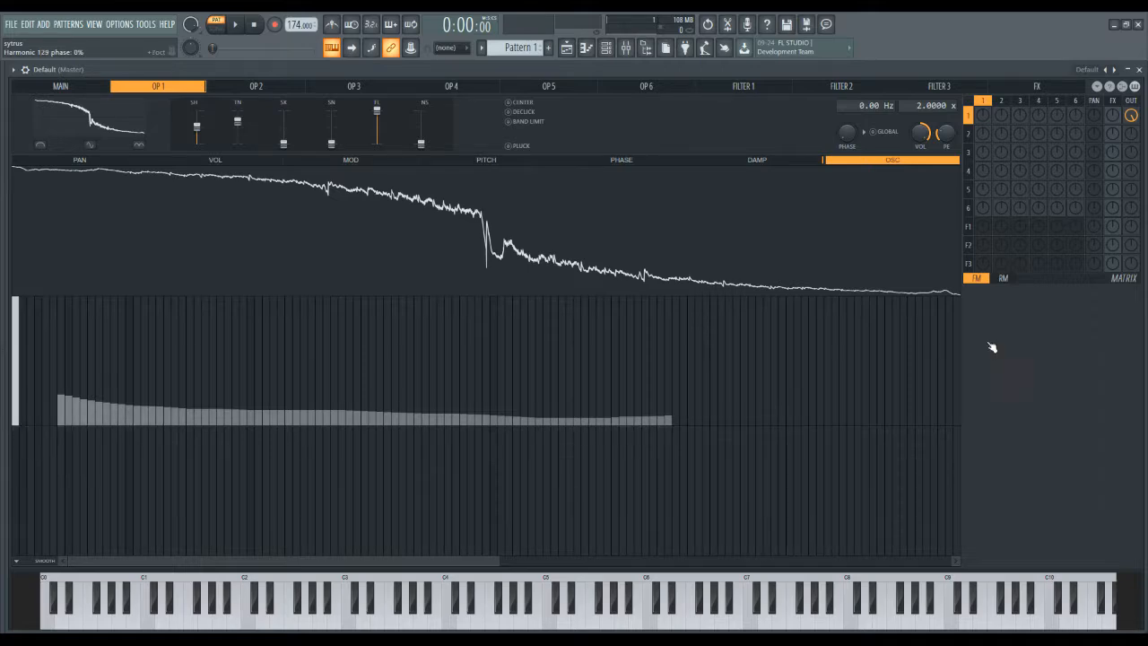
Clear the painted harmonic magnitudes, and shift the first harmonic's phase to 40 percent and back to zero.
drag(66, 409, 915, 525)
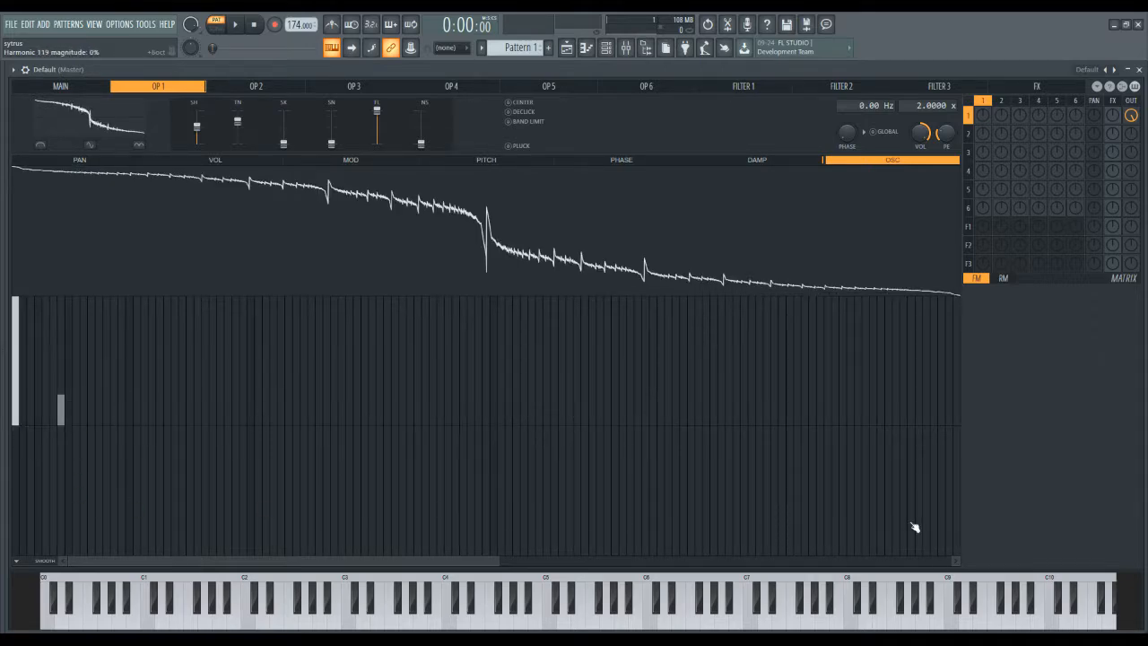
click(21, 484)
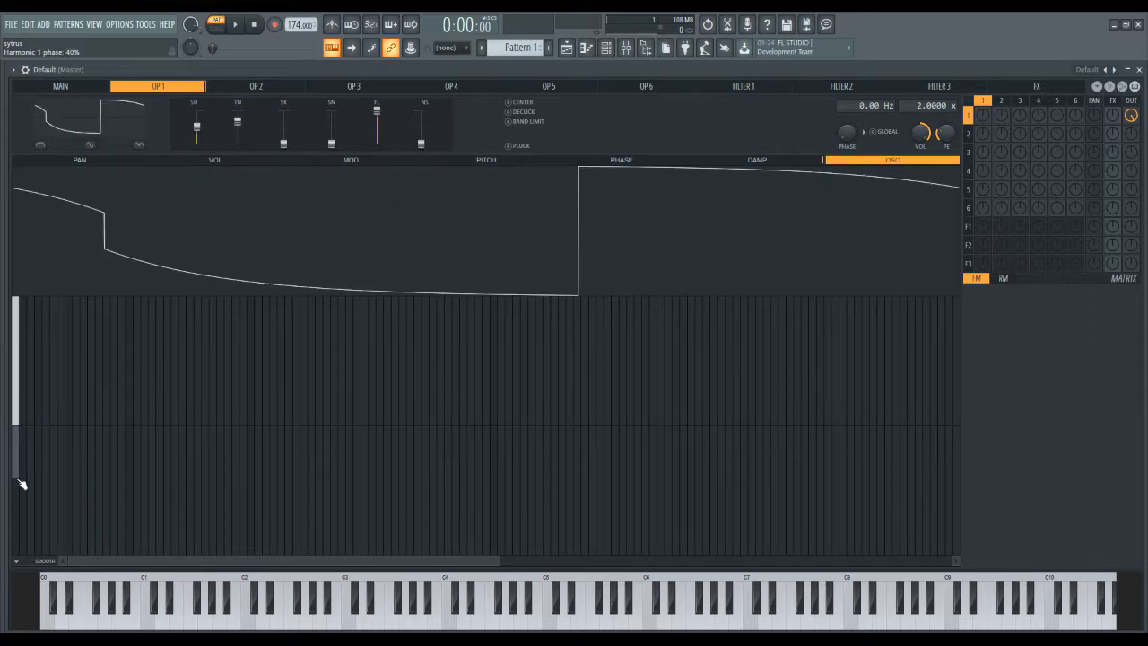
drag(21, 485, 21, 428)
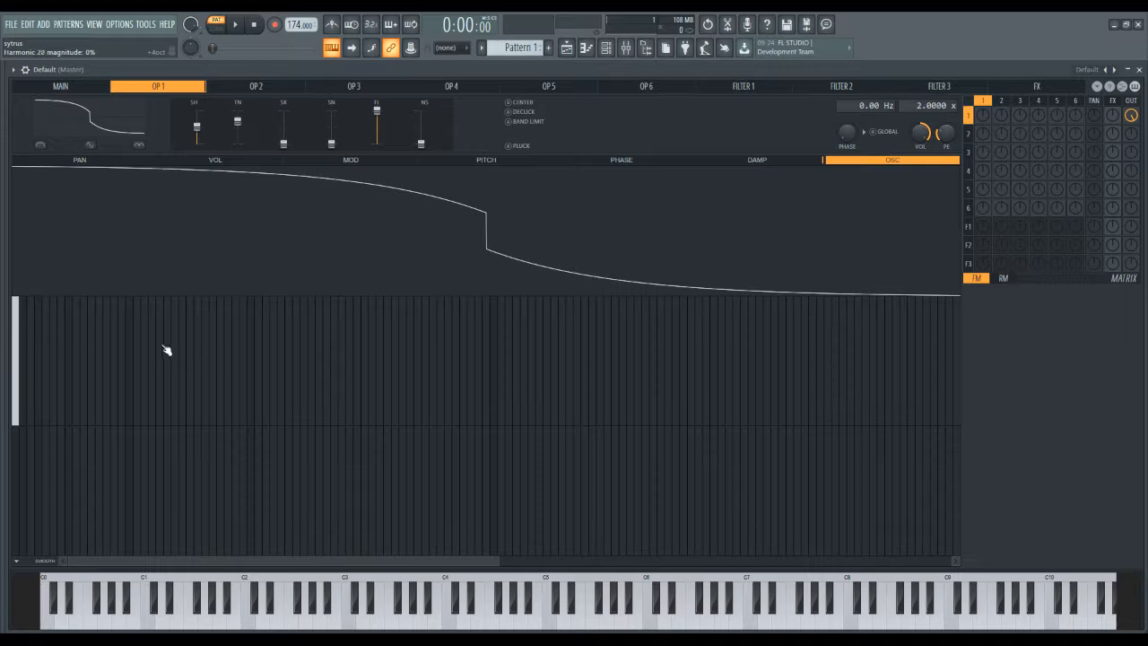
Try harmonic 16 at about 75 percent and harmonic 256 at 77 percent, removing both again.
click(131, 330)
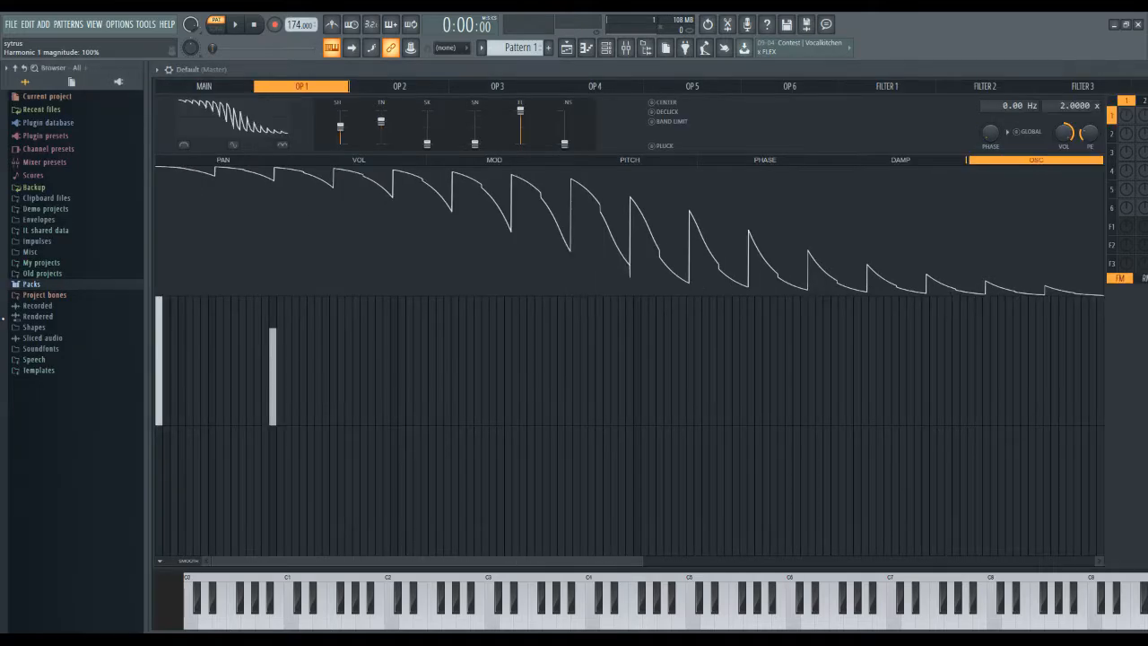
drag(345, 558, 804, 579)
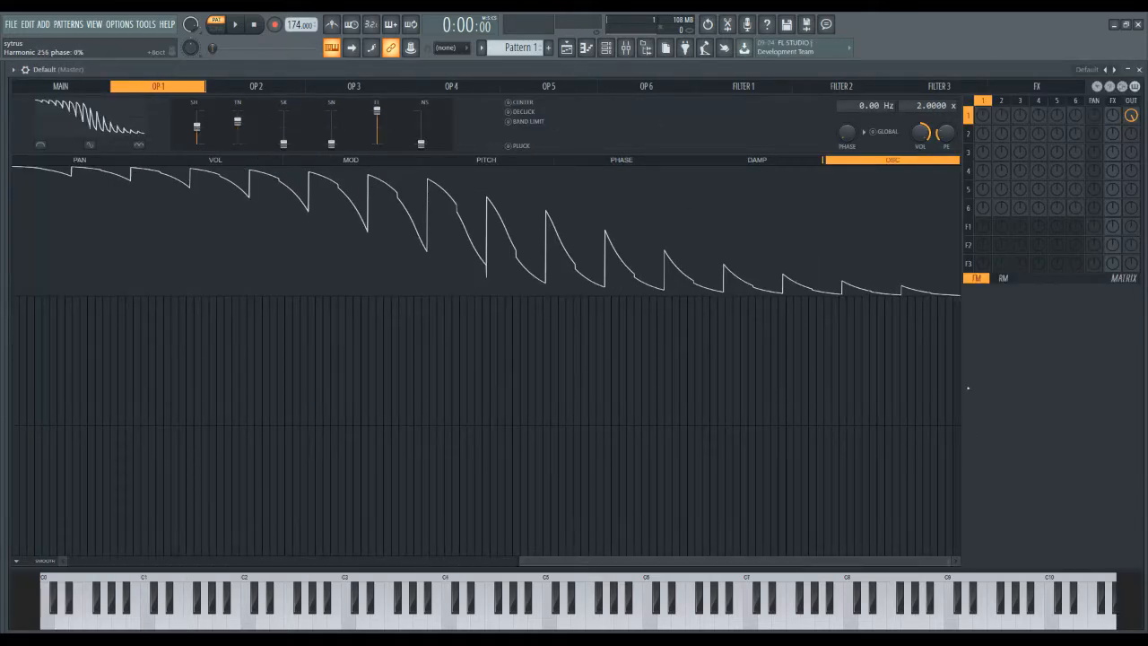
drag(958, 357, 969, 296)
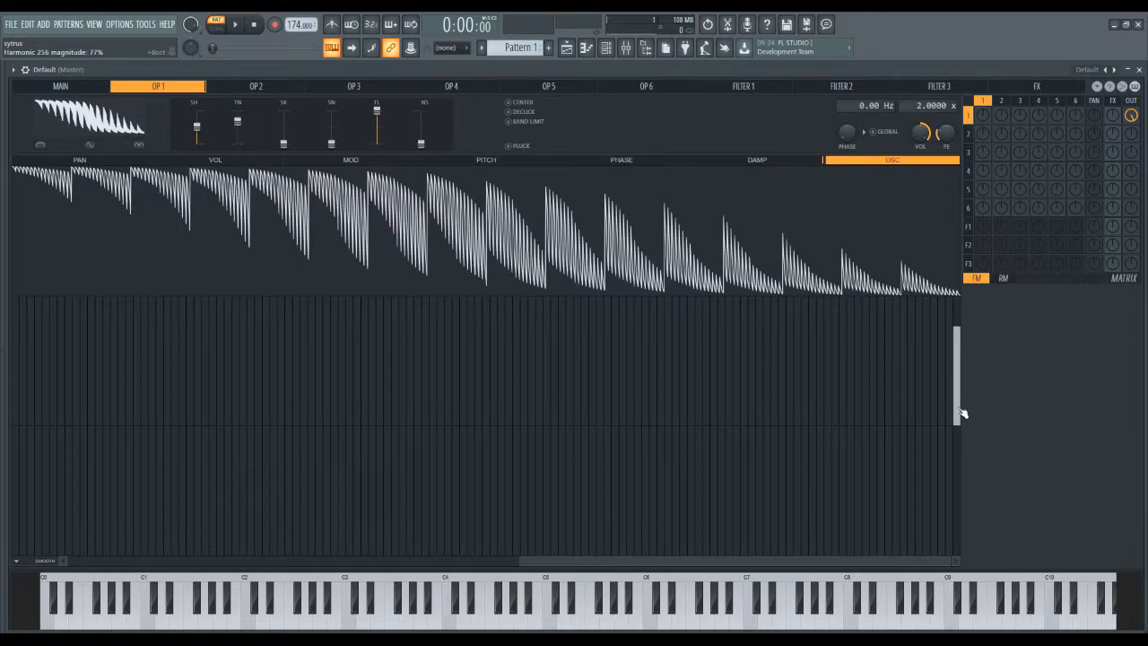
key(ctrl+z)
drag(902, 560, 434, 555)
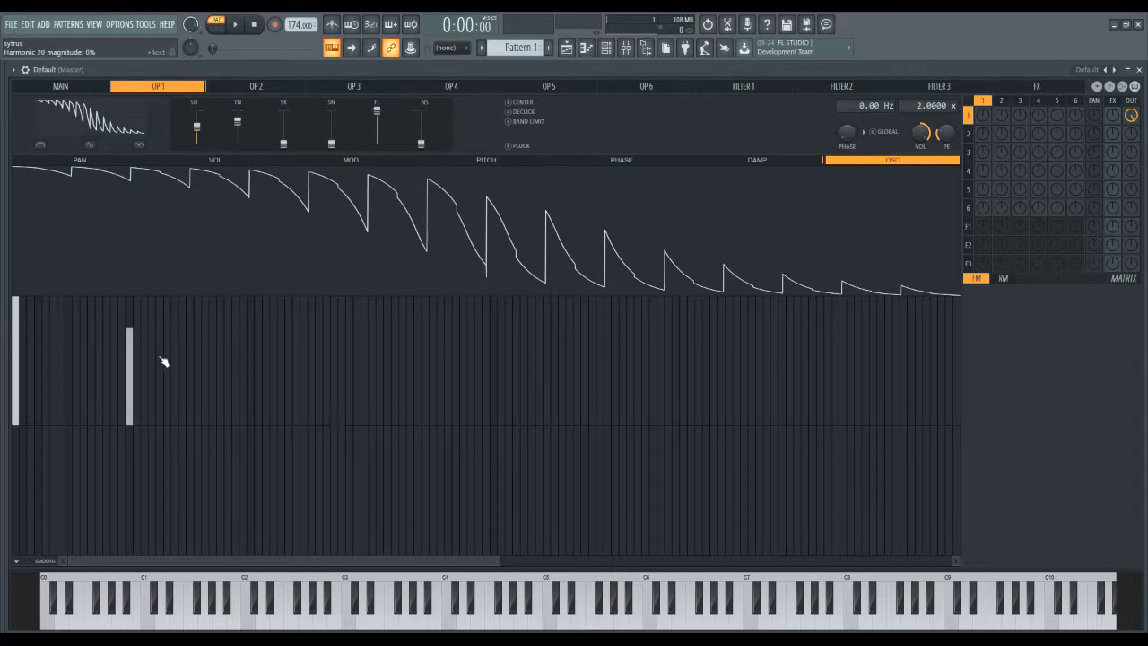
drag(135, 377, 108, 545)
drag(128, 415, 134, 473)
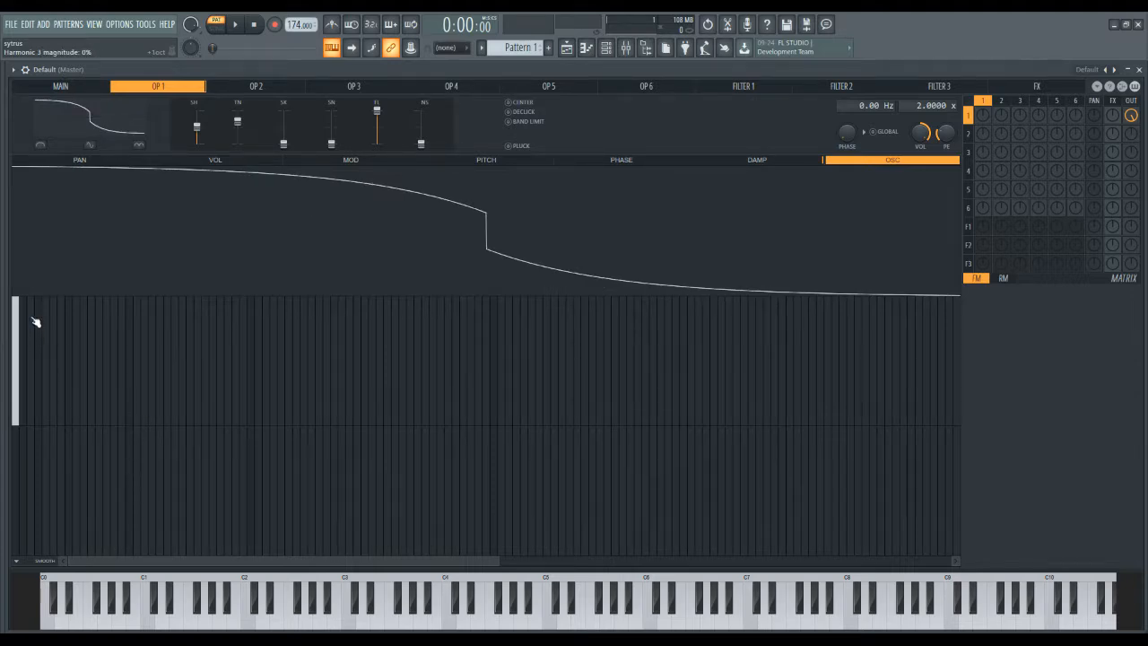
Clear the trial harmonic near number 3 and raise harmonics 5 through 7 to about 84 percent.
mouse_move(34, 321)
mouse_down()
mouse_move(26, 302)
mouse_move(36, 456)
mouse_up()
drag(51, 324, 61, 317)
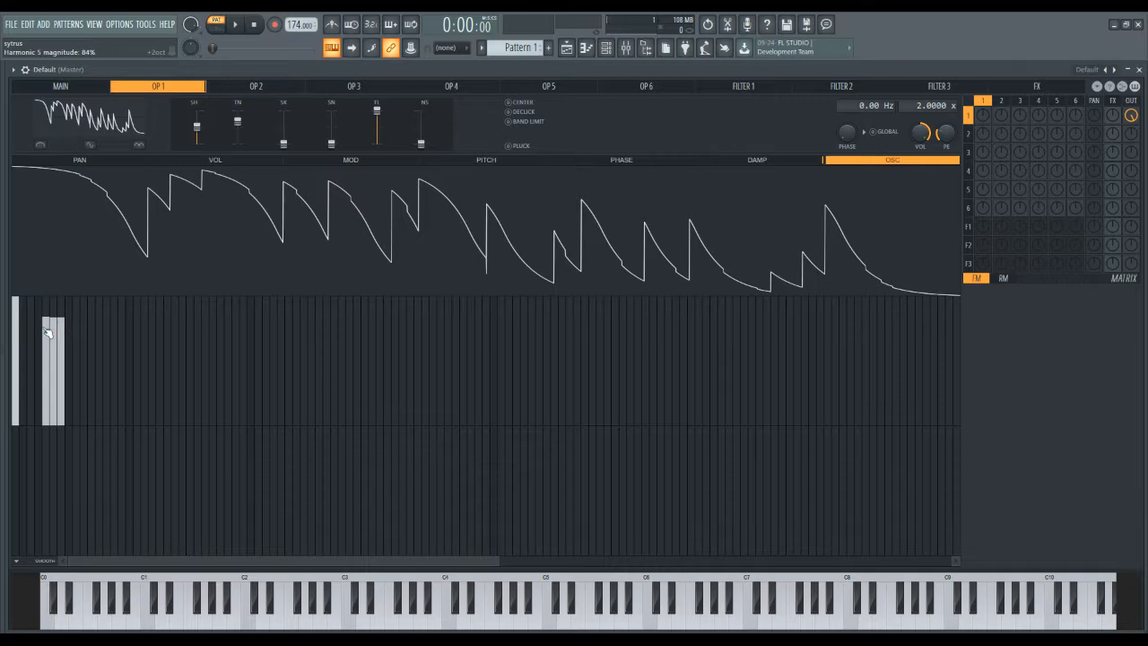
Clear the magnitudes of harmonics 5 through 7, then try harmonic 129 at 56 percent and undo it.
drag(56, 465, 75, 451)
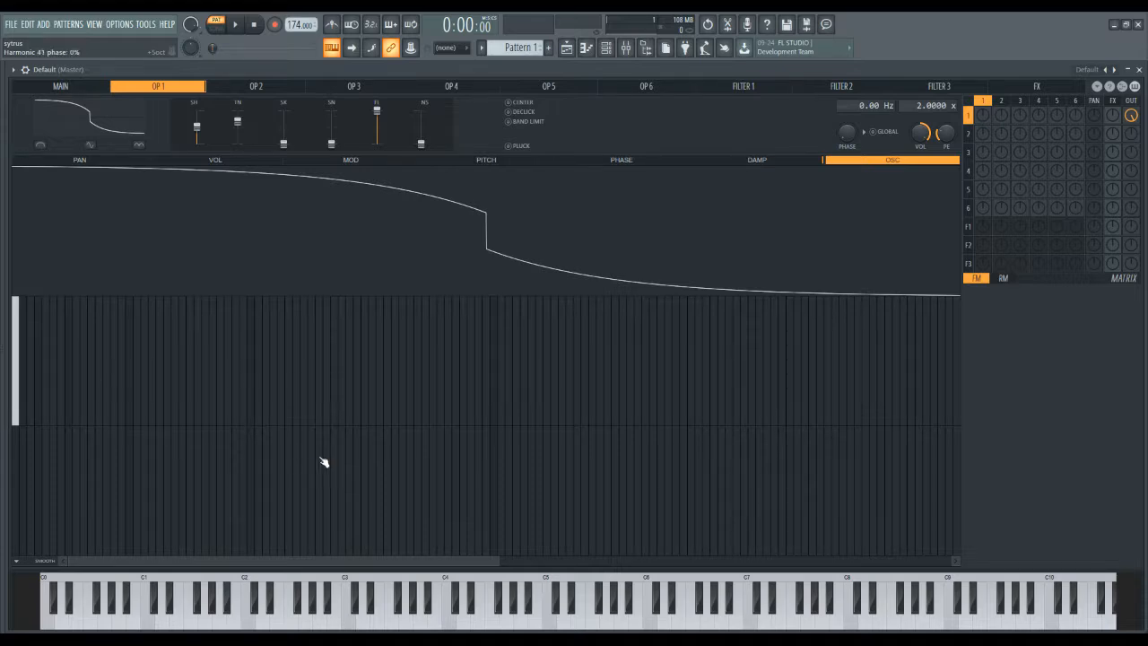
drag(400, 562, 282, 359)
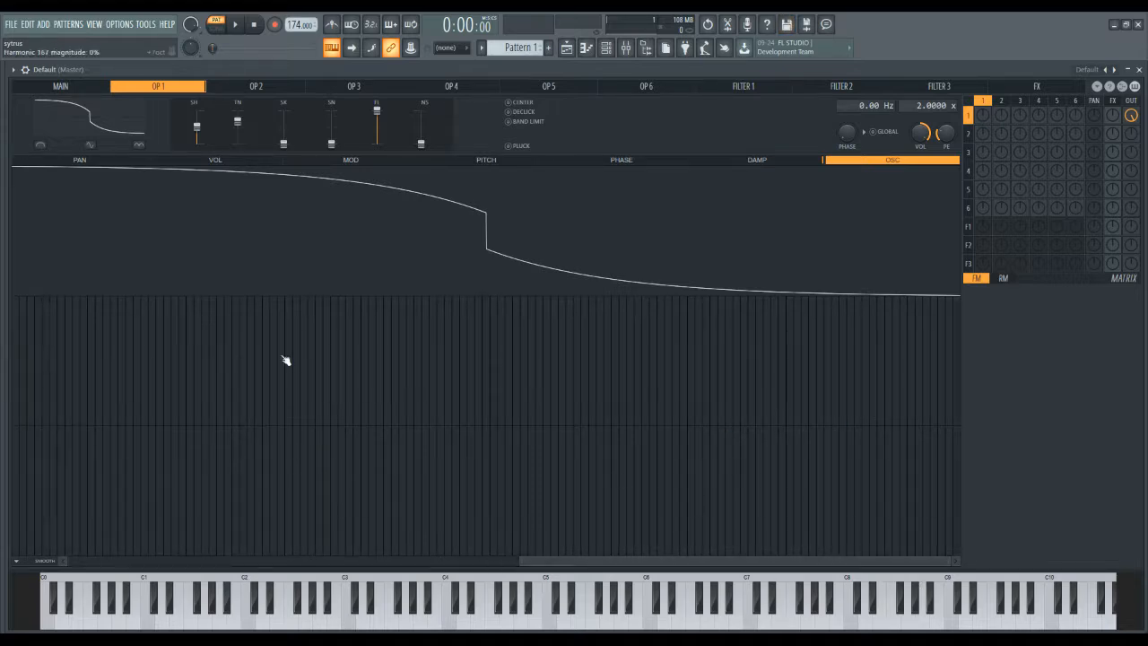
click(489, 359)
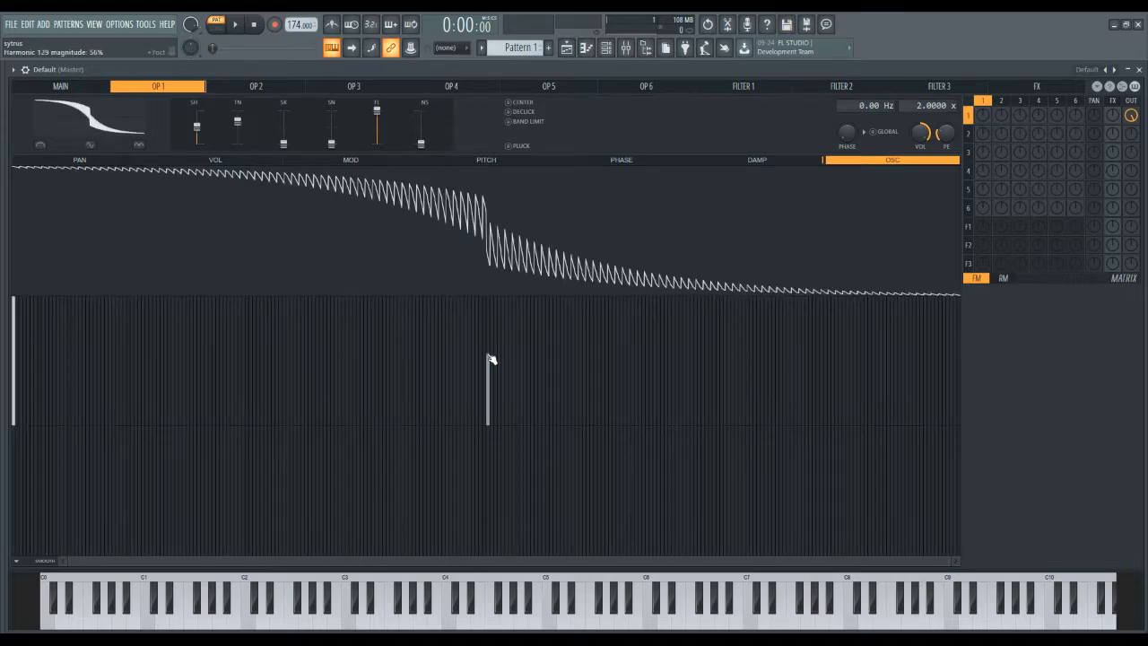
key(ctrl+z)
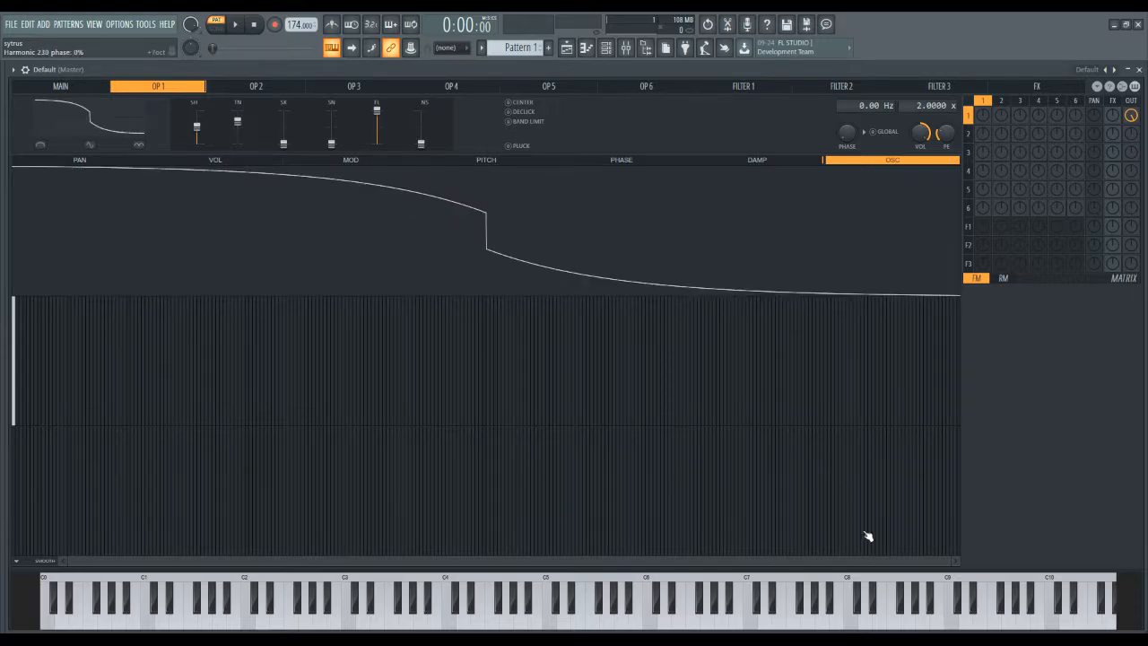
Try the last harmonic, number 256, at 47 percent magnitude and bring it back to zero.
scroll(907, 506, up, 3)
scroll(627, 448, down, 10)
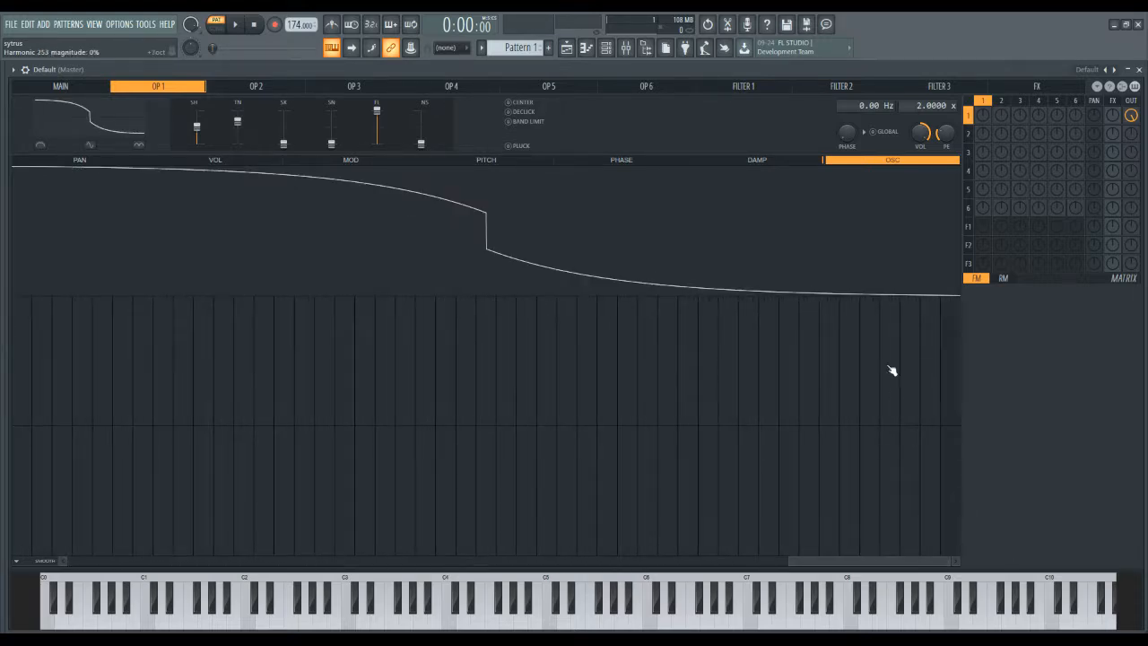
mouse_move(956, 334)
mouse_down()
mouse_move(953, 323)
mouse_move(965, 377)
mouse_up()
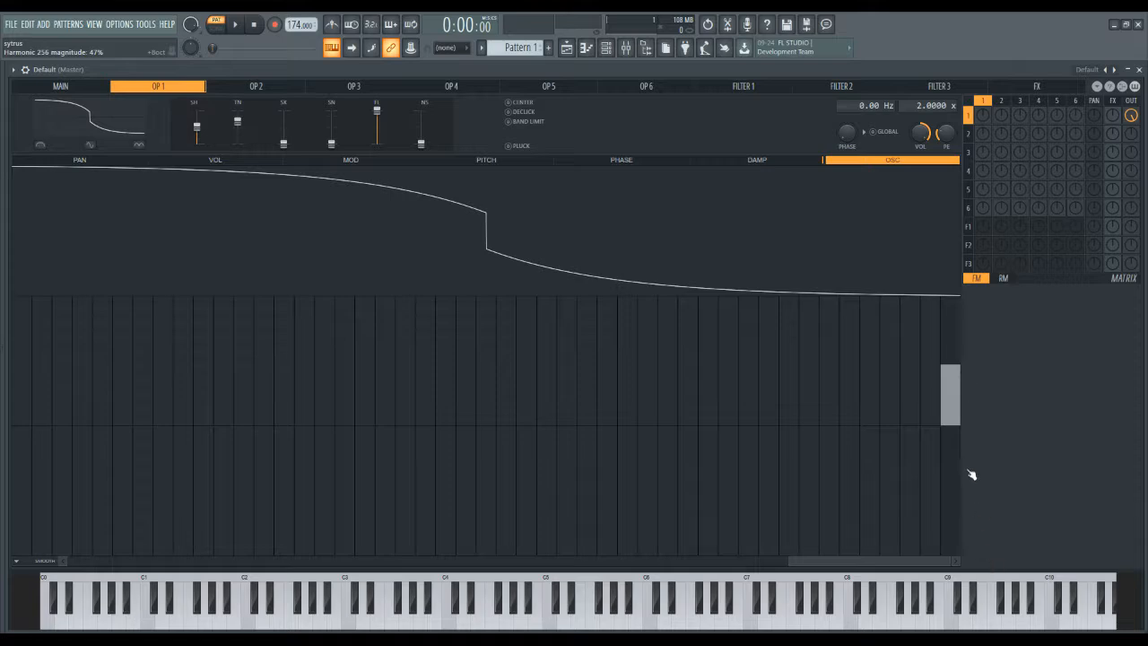
drag(971, 475, 953, 459)
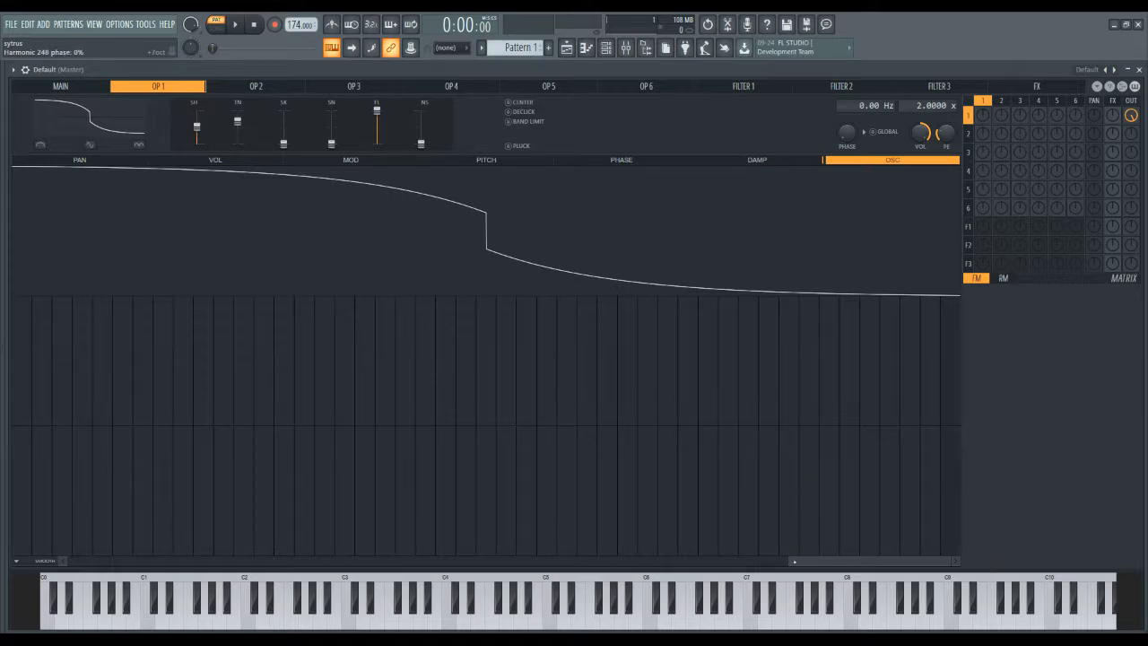
Try all harmonics from number 2 upward at about 8 percent magnitude and clear them again.
drag(794, 561, 34, 493)
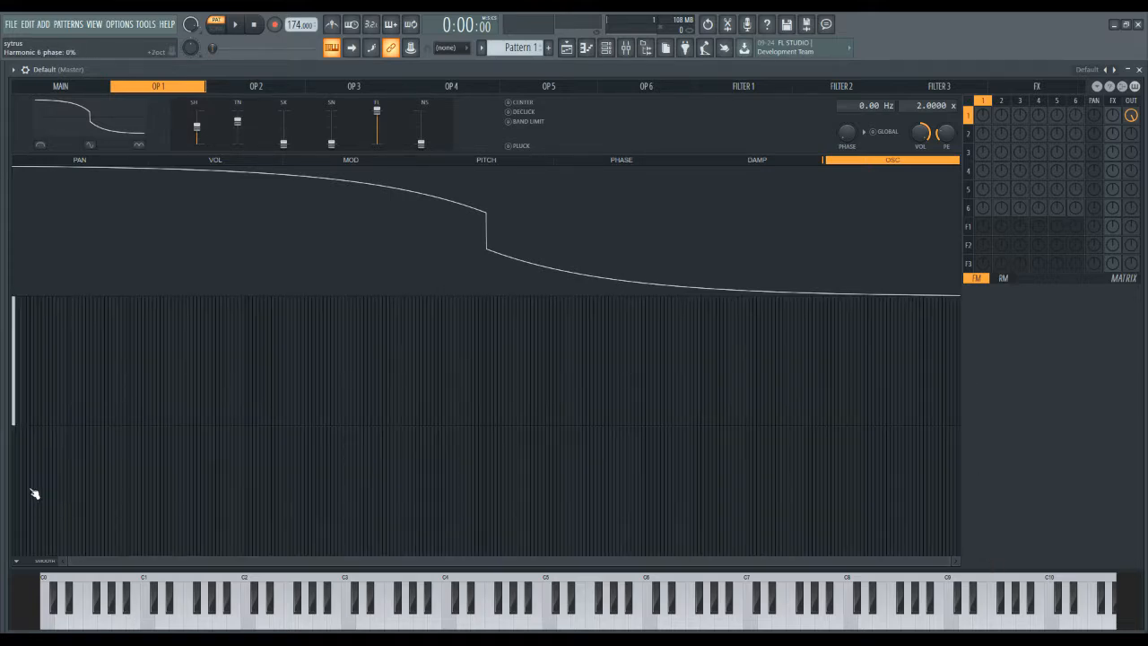
click(22, 414)
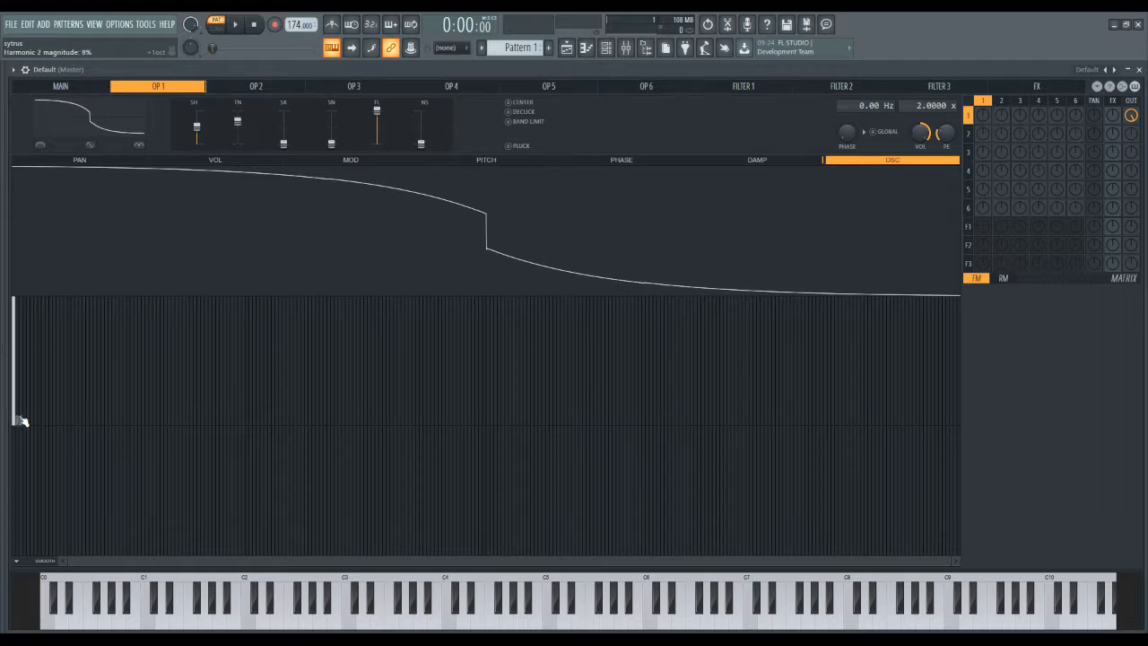
mouse_move(18, 417)
mouse_down()
mouse_move(774, 435)
mouse_move(1064, 421)
mouse_up()
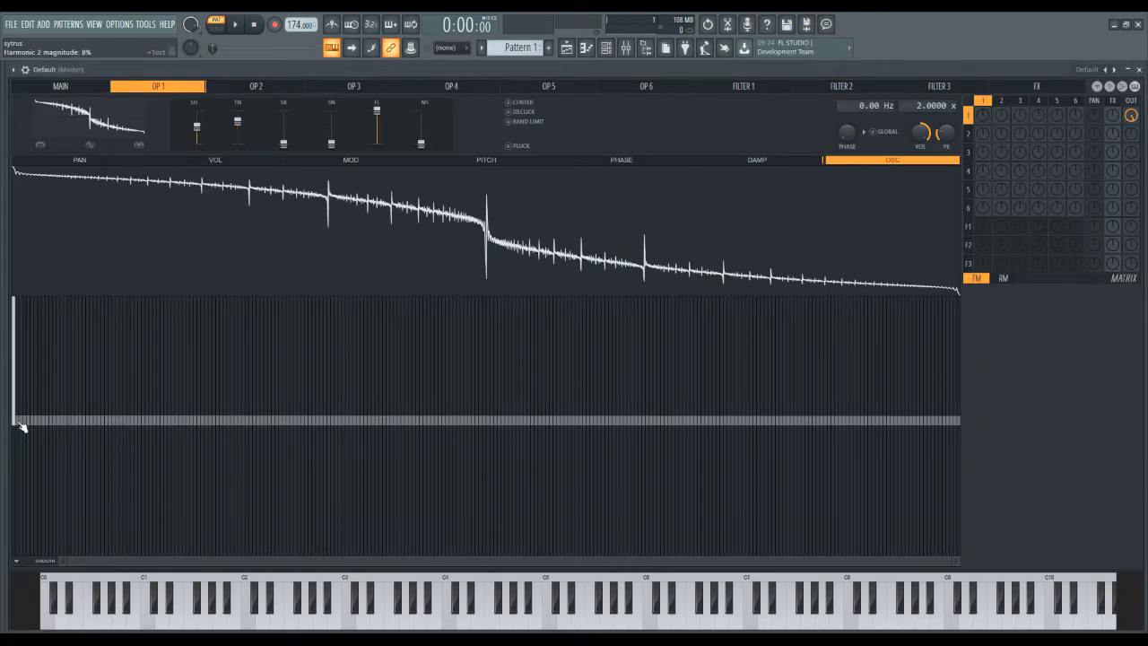
drag(20, 427, 89, 460)
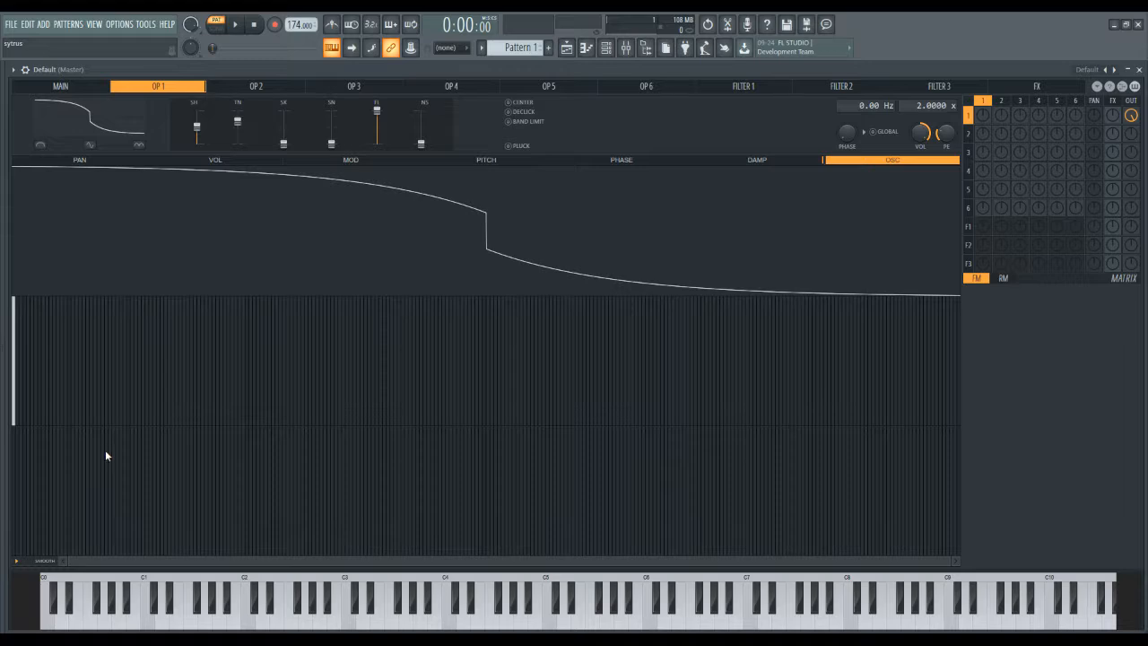
Load the 8th Formant shape from the FM8 folder in the browser's Shapes collection as operator 1's waveform.
key(alt+F8)
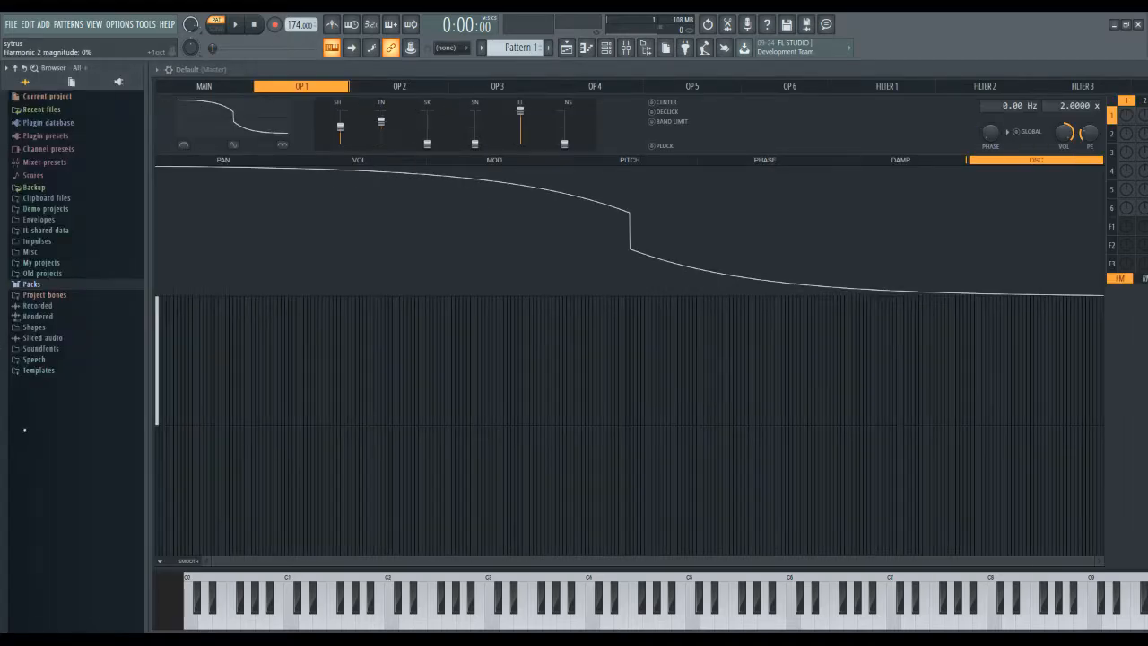
click(61, 329)
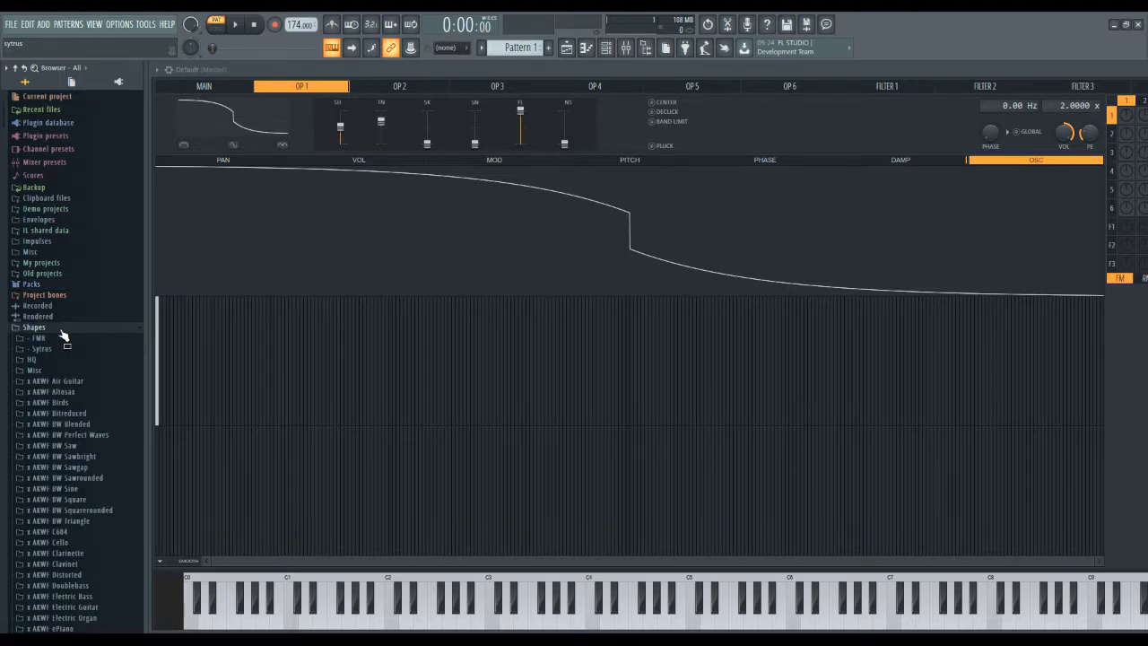
scroll(70, 408, down, 2)
click(72, 430)
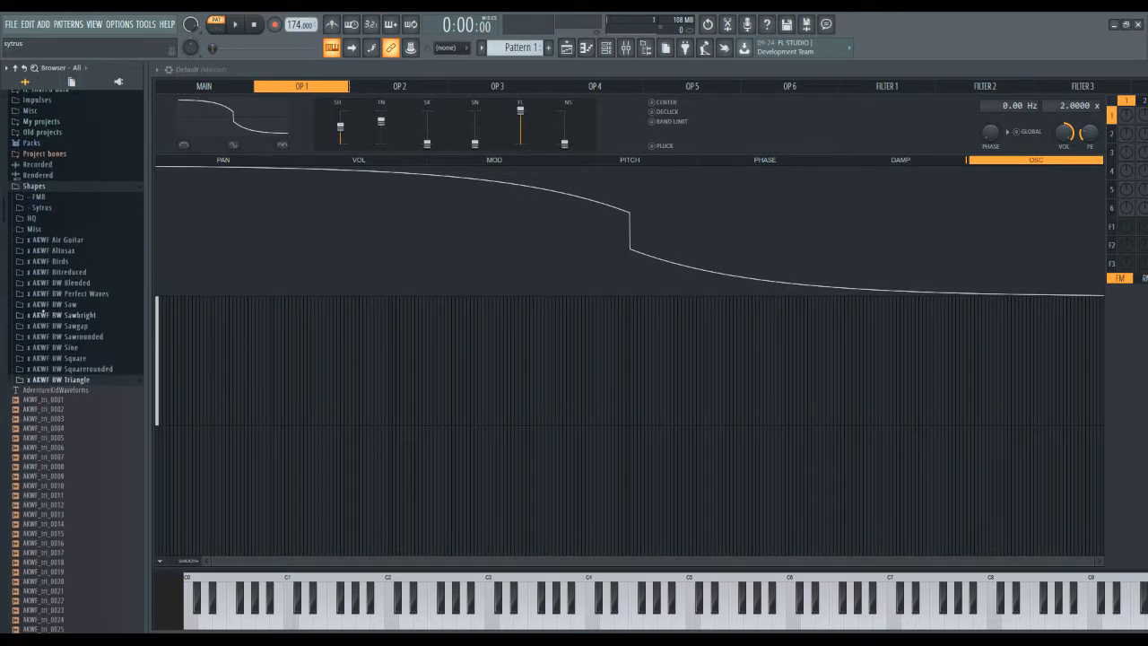
click(55, 198)
drag(60, 349, 244, 123)
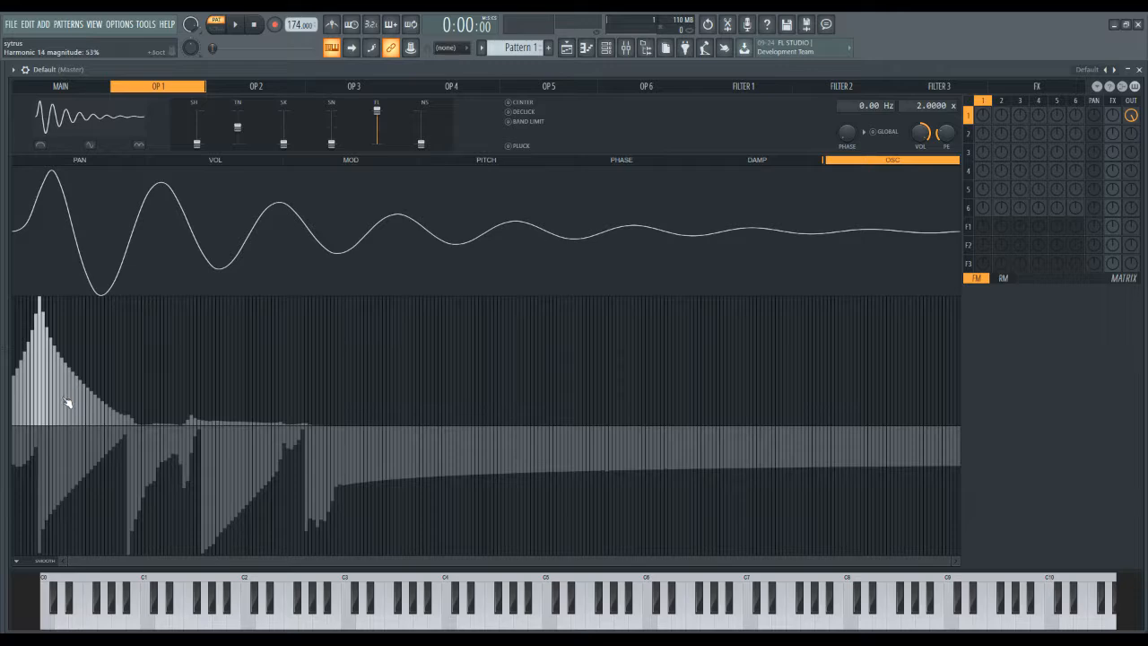
Reshape the imported formant's harmonic magnitudes, clear them all to zero while keeping the phases, and close the browser.
mouse_move(90, 410)
mouse_down()
mouse_move(77, 415)
mouse_move(103, 390)
mouse_move(102, 422)
mouse_move(116, 404)
mouse_move(140, 425)
mouse_up()
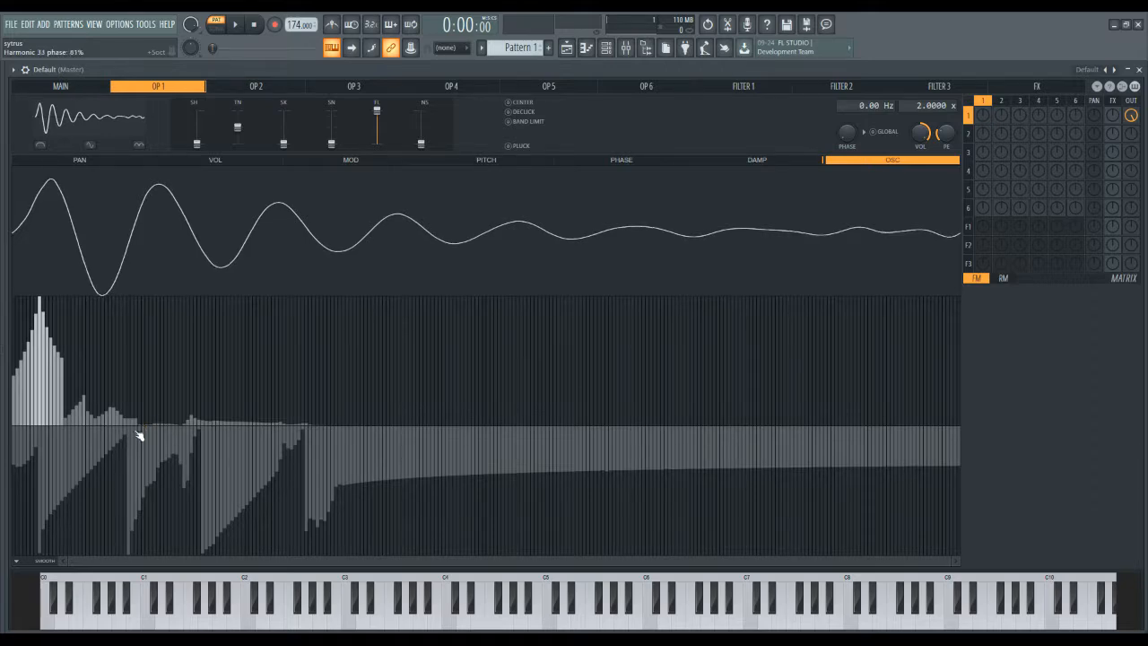
mouse_move(136, 418)
mouse_down()
mouse_move(77, 409)
mouse_move(412, 463)
mouse_move(49, 436)
mouse_move(556, 481)
mouse_move(868, 469)
mouse_move(848, 499)
mouse_up()
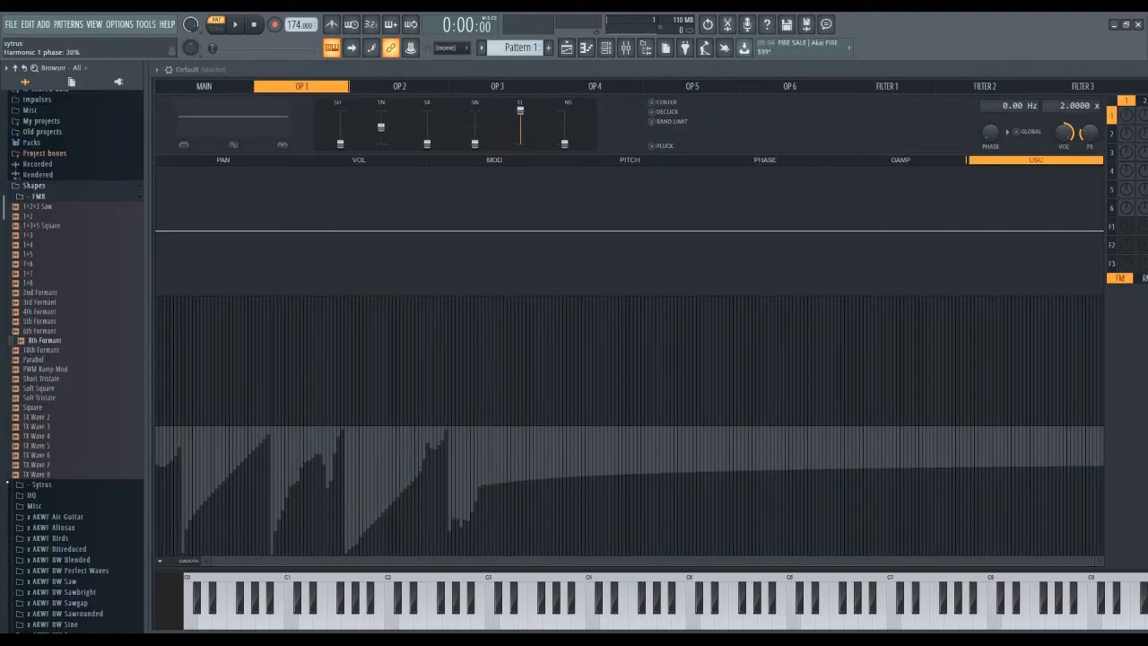
click(64, 192)
click(63, 192)
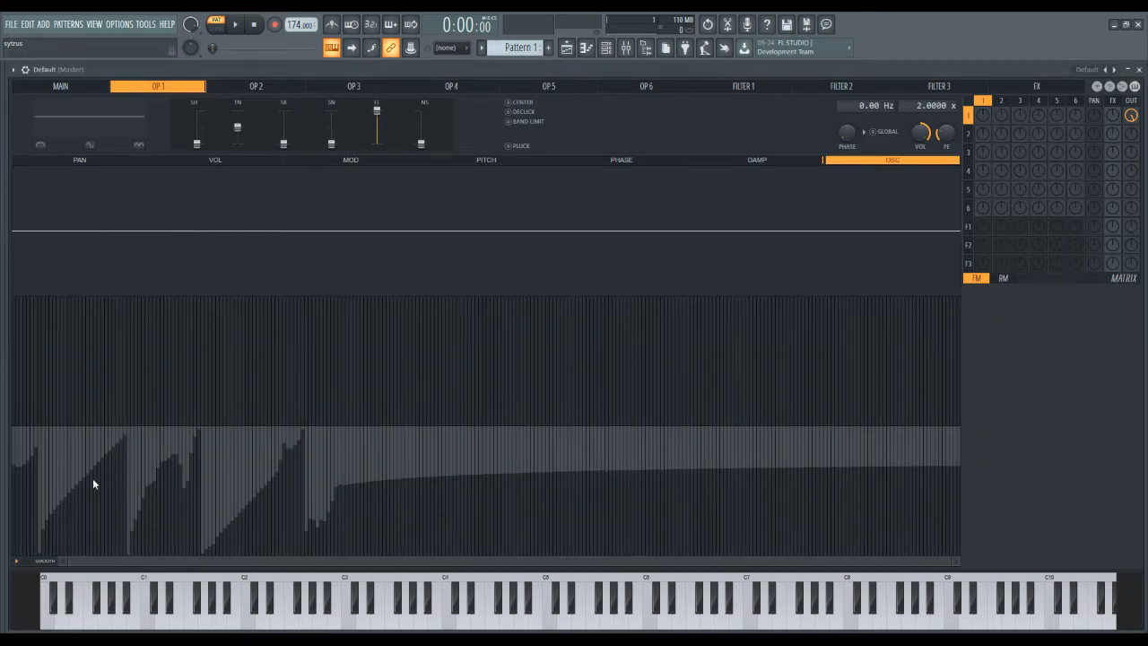
Try a block of roughly harmonics 90 to 103 at about 75 percent, shift it up an octave, and reset the waveform to a sine.
drag(344, 328, 392, 328)
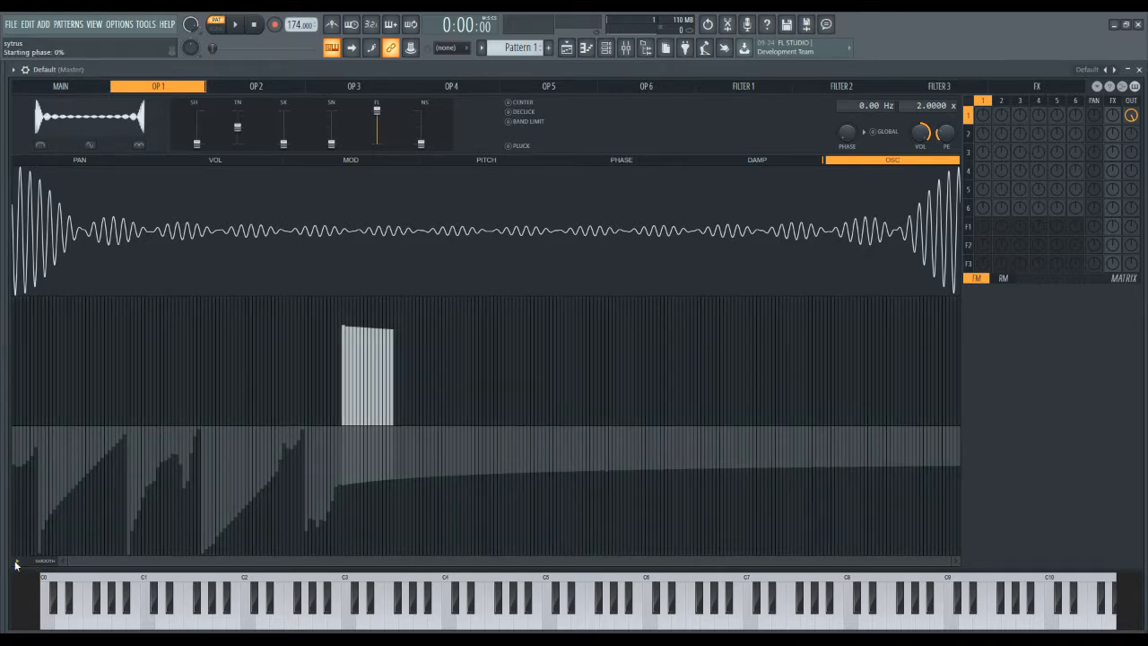
click(82, 499)
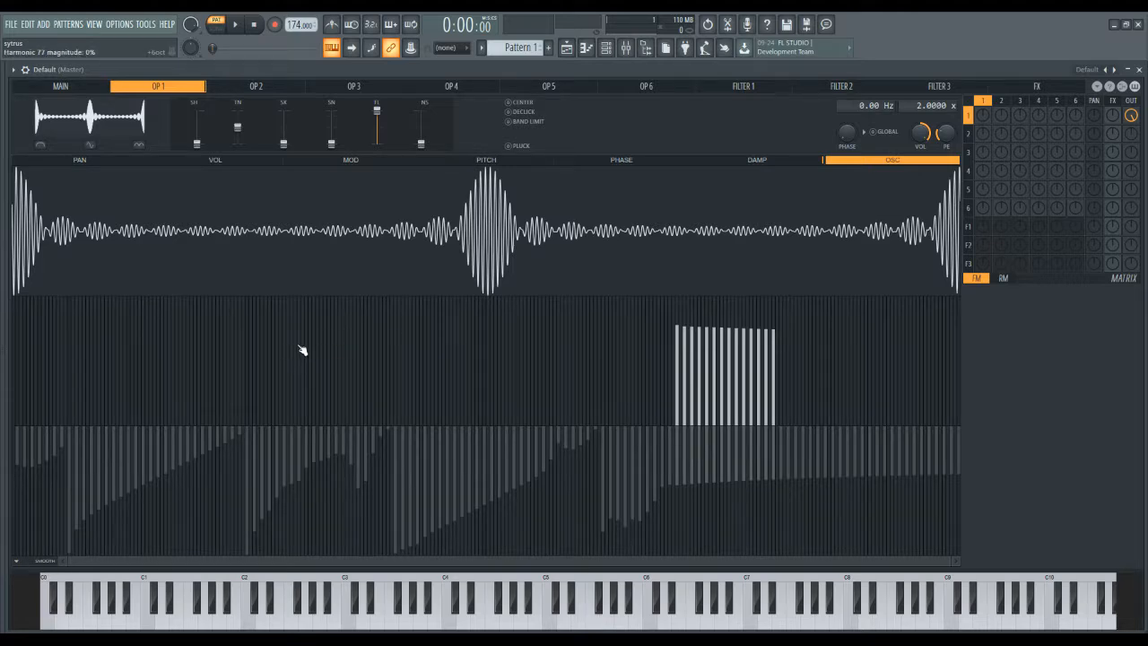
mouse_move(404, 344)
mouse_down()
mouse_move(302, 353)
mouse_move(418, 345)
mouse_up()
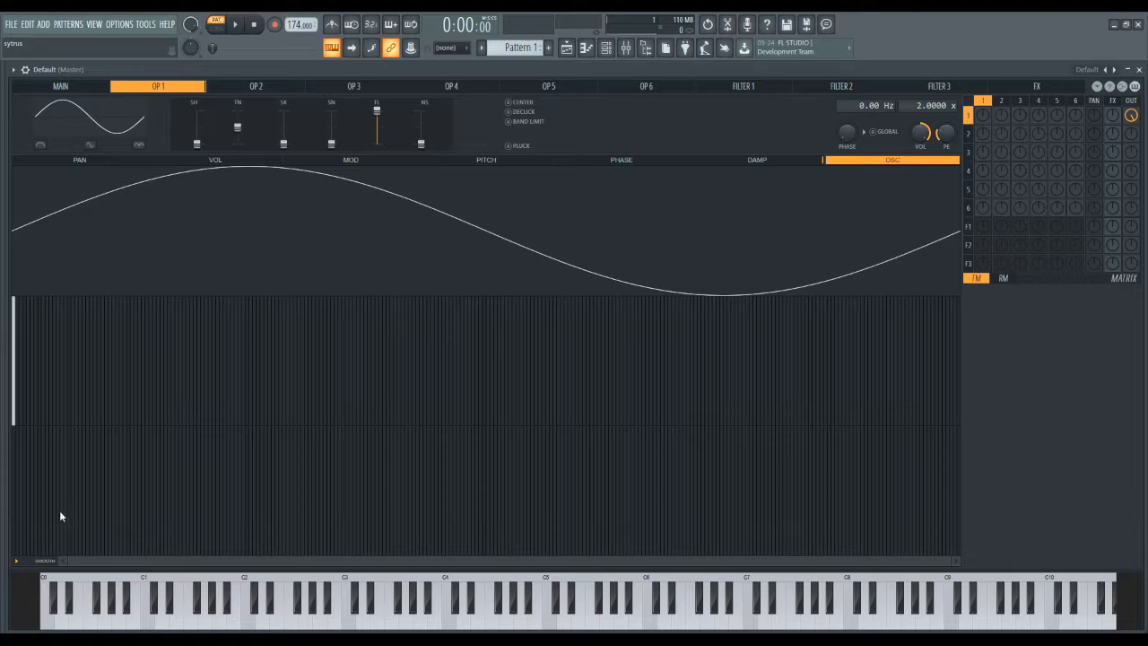
Shift the sine's harmonic up two octaves, back down to the fundamental, and remove it from the spectrum.
scroll(62, 521, up, 1)
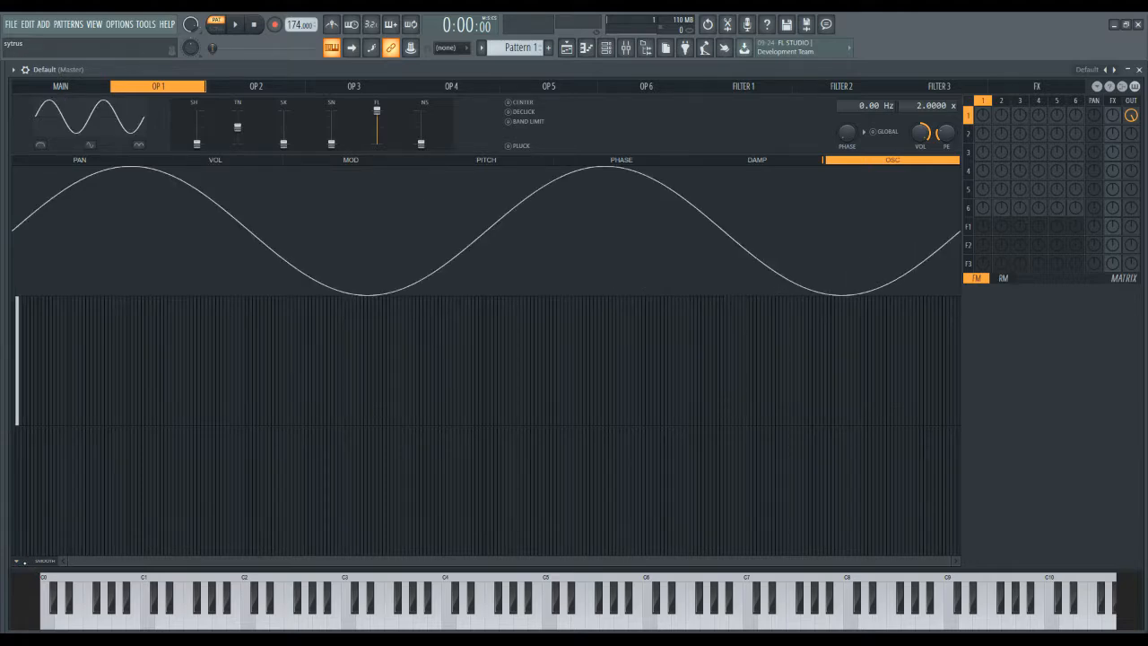
scroll(59, 543, up, 1)
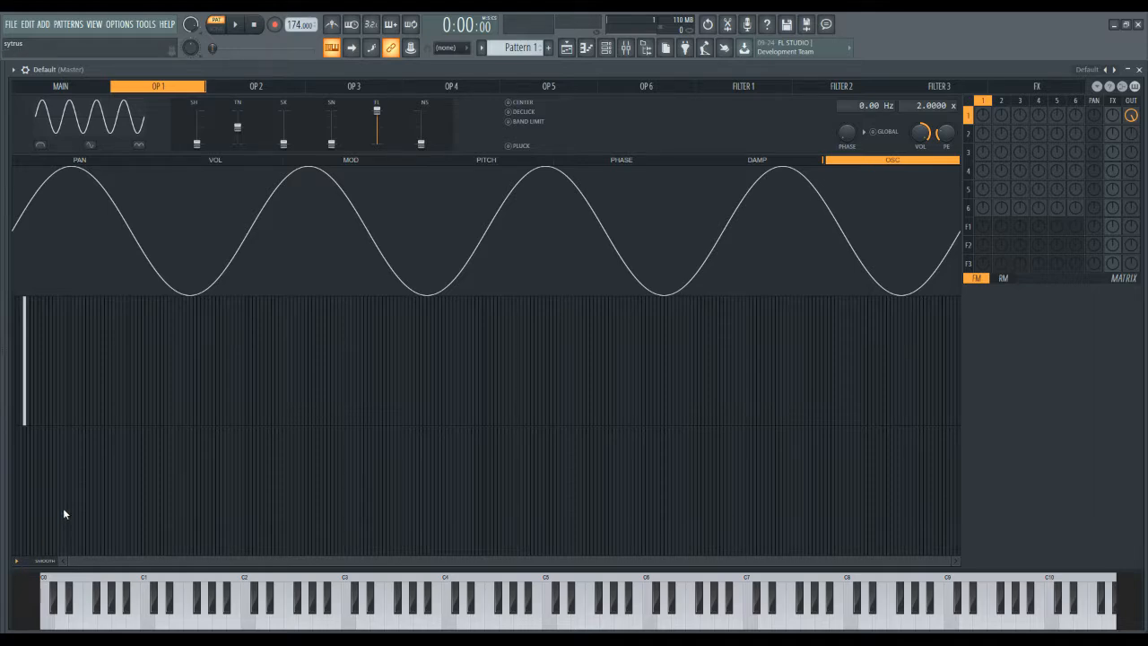
scroll(50, 515, down, 1)
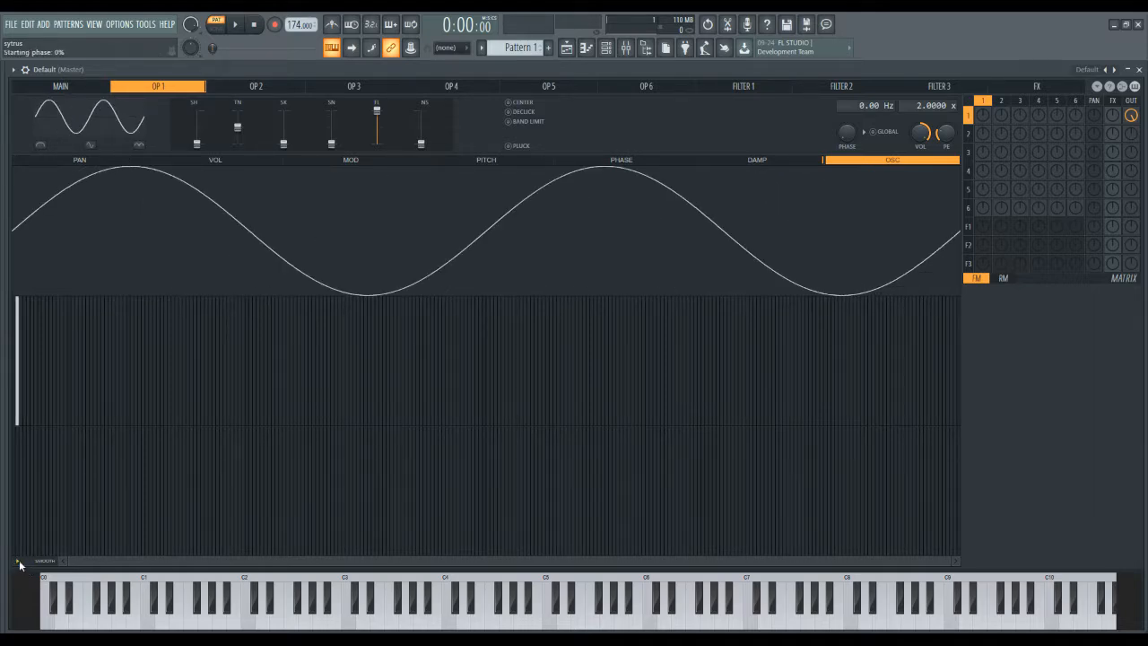
scroll(67, 520, down, 1)
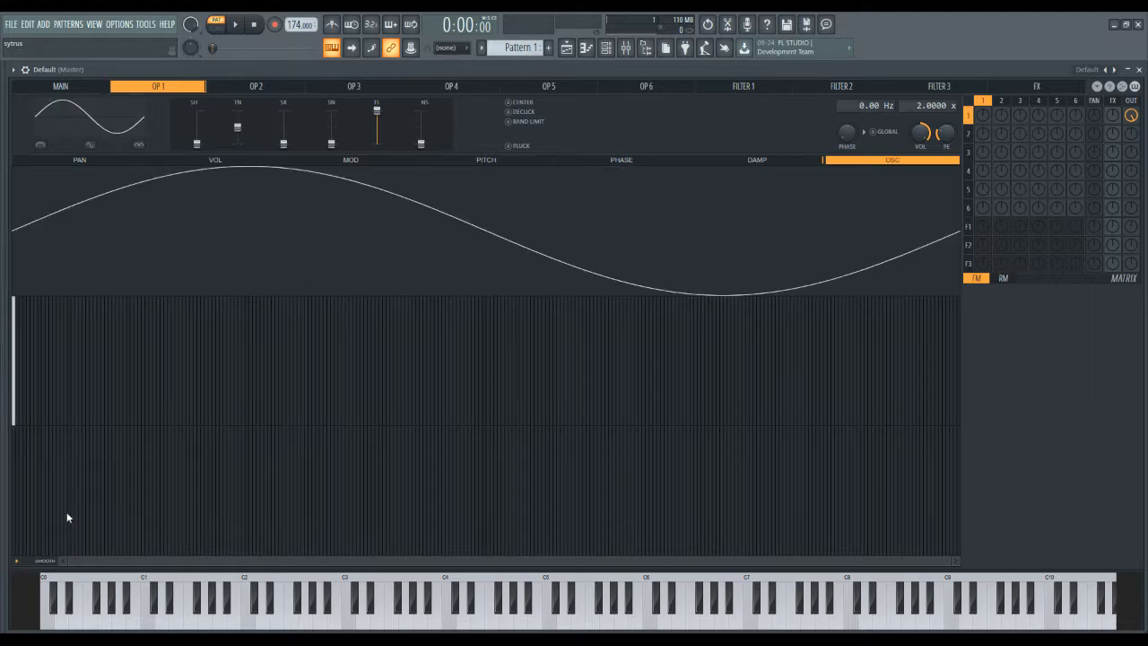
scroll(69, 511, down, 1)
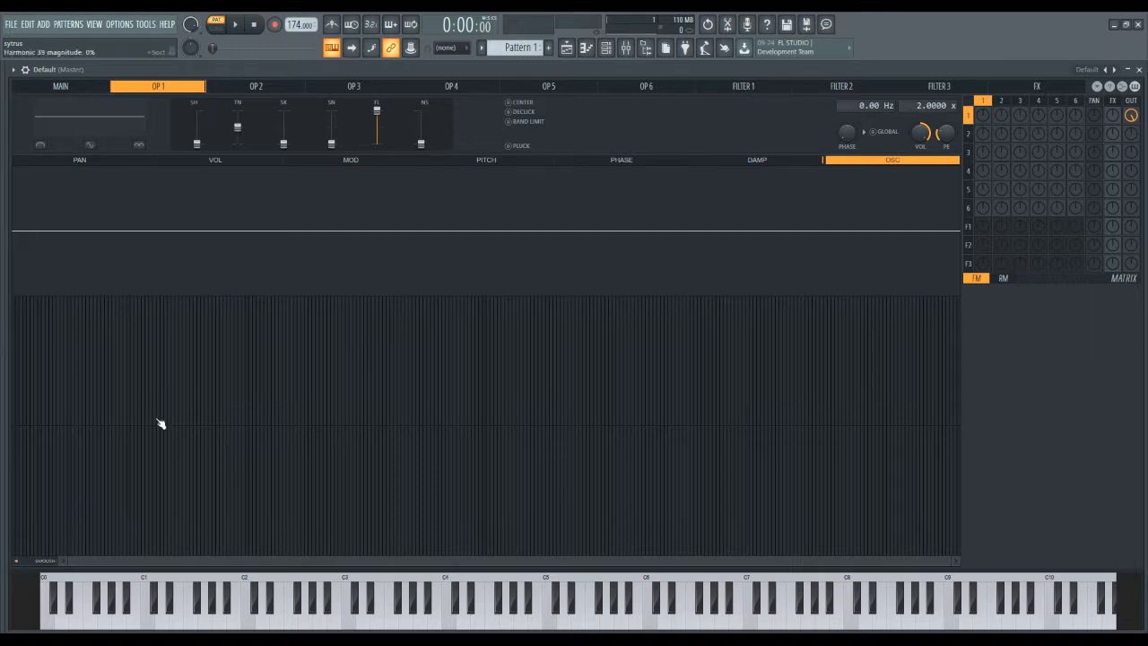
Paint scattered single harmonics and small groups at varied magnitudes across the spectrum, and smooth them into rounded peaks.
click(99, 350)
drag(119, 398, 141, 414)
click(212, 406)
click(313, 388)
click(395, 392)
drag(442, 414, 462, 408)
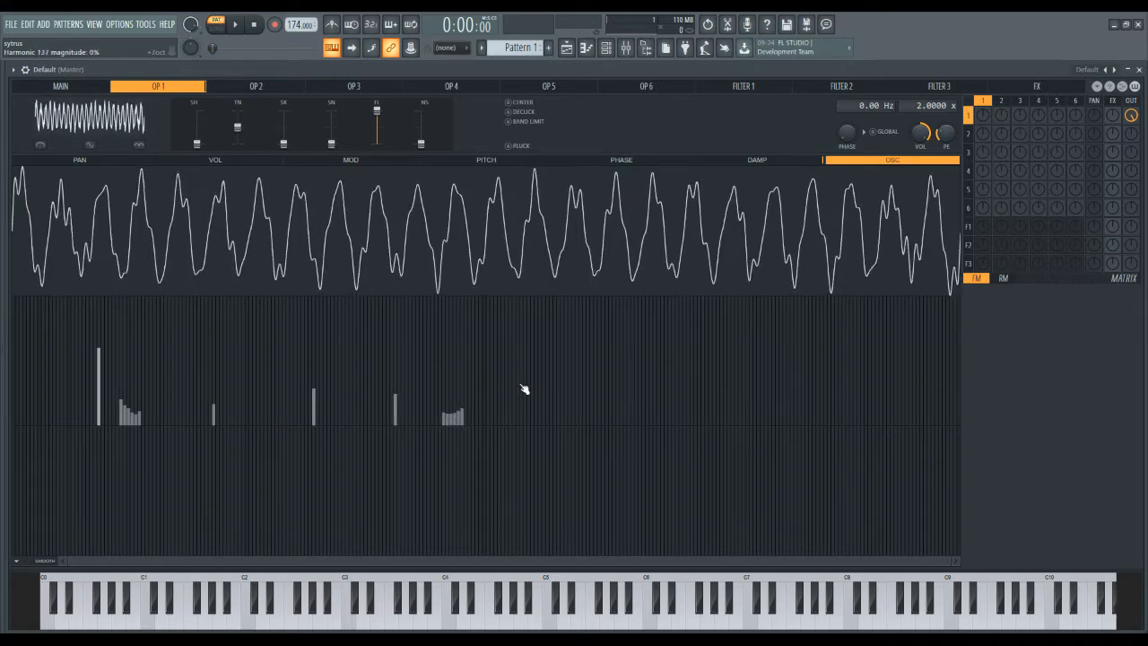
drag(527, 383, 548, 383)
click(615, 405)
drag(590, 404, 661, 414)
click(744, 409)
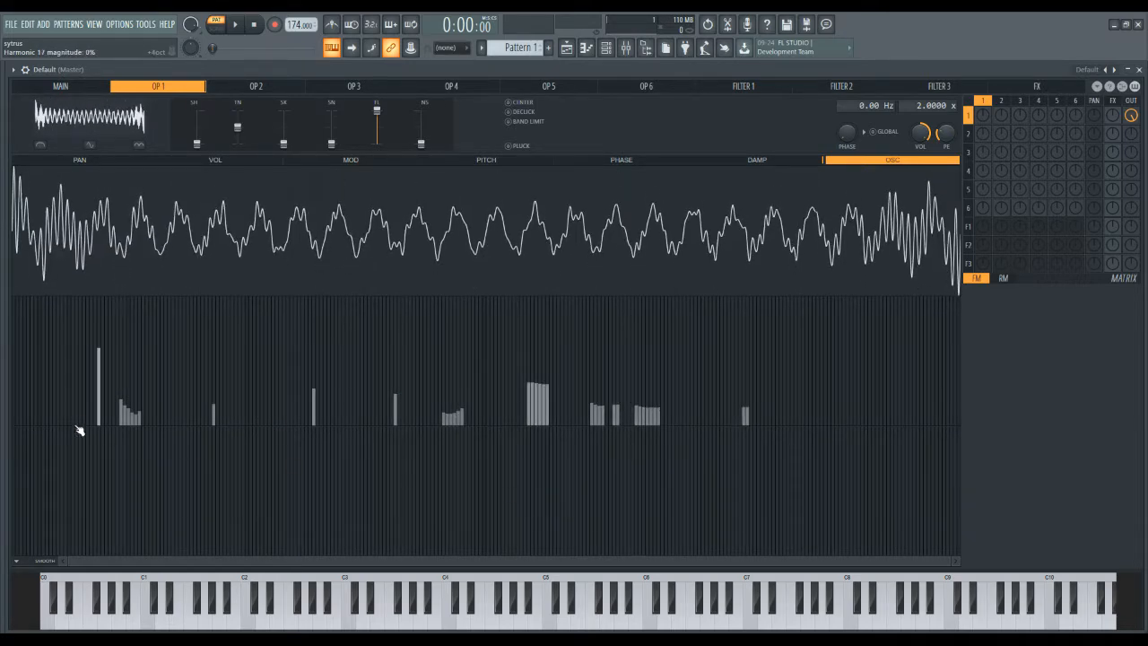
drag(70, 388, 60, 382)
click(21, 352)
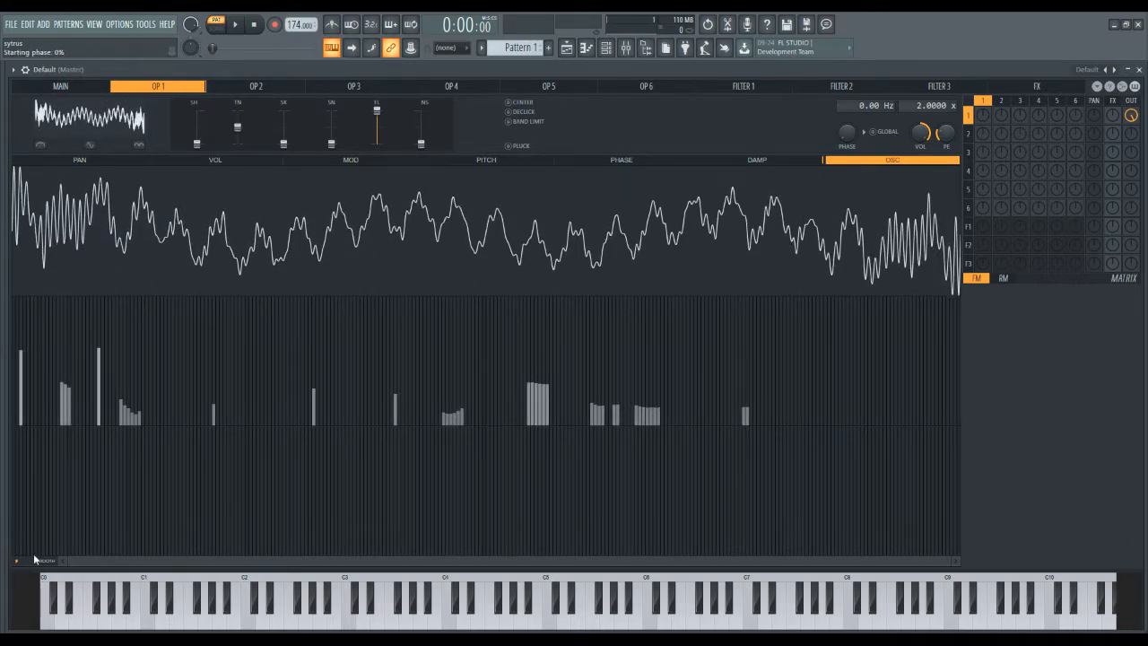
mouse_move(36, 561)
mouse_down()
mouse_move(41, 535)
mouse_move(77, 546)
mouse_up()
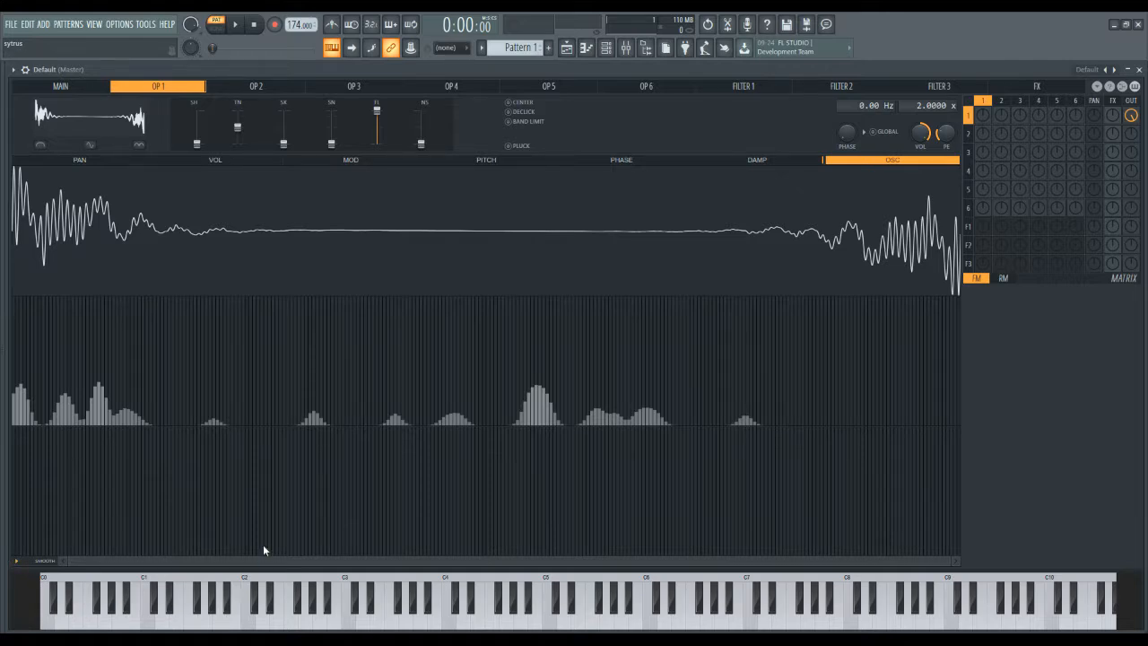
Reset operator 1 to a sine, switch on a band-limited sawtooth shape, and rebuild it as a full series of harmonic magnitudes.
click(135, 172)
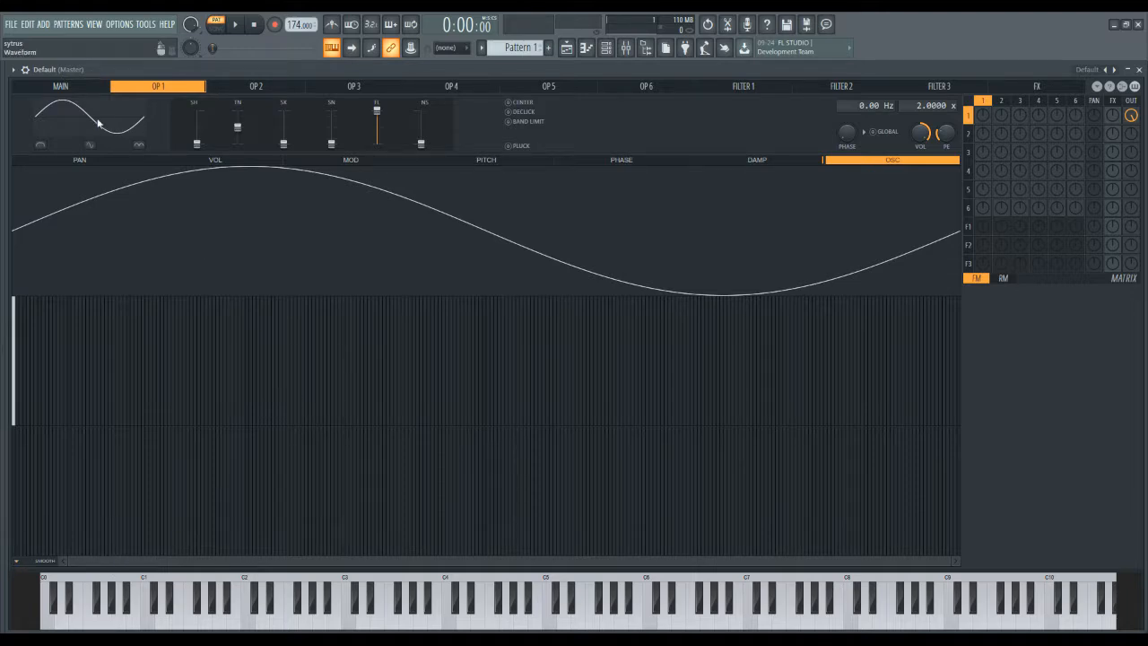
click(137, 144)
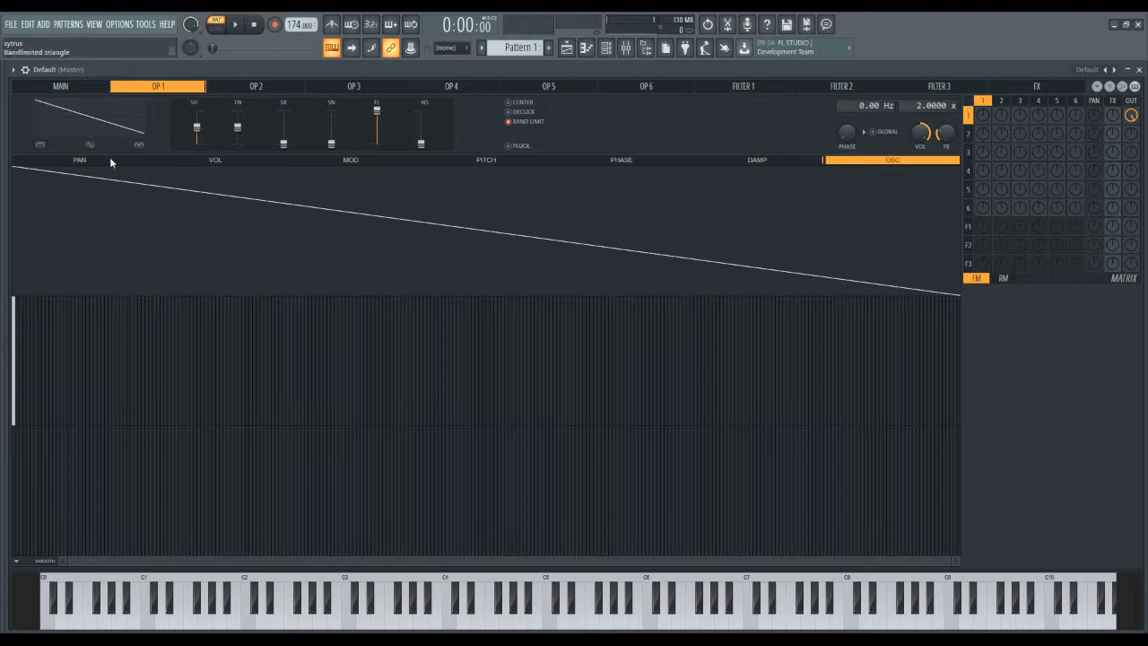
click(90, 144)
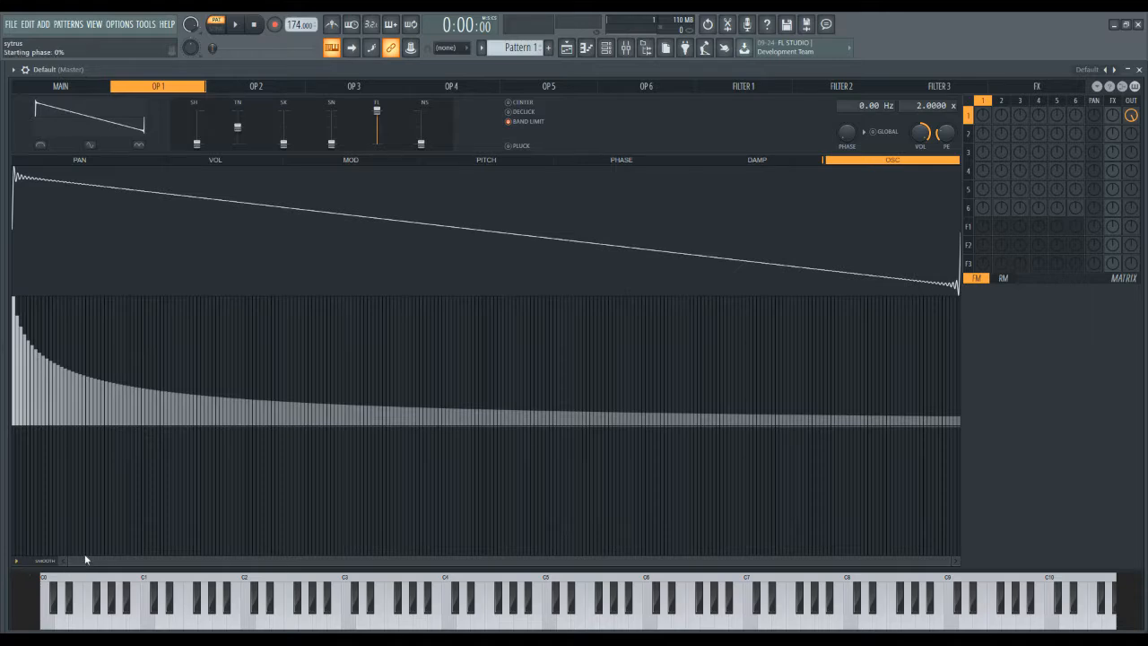
Roll off the sawtooth's upper harmonics in repeated passes to round the waveform's edges.
drag(83, 557, 69, 568)
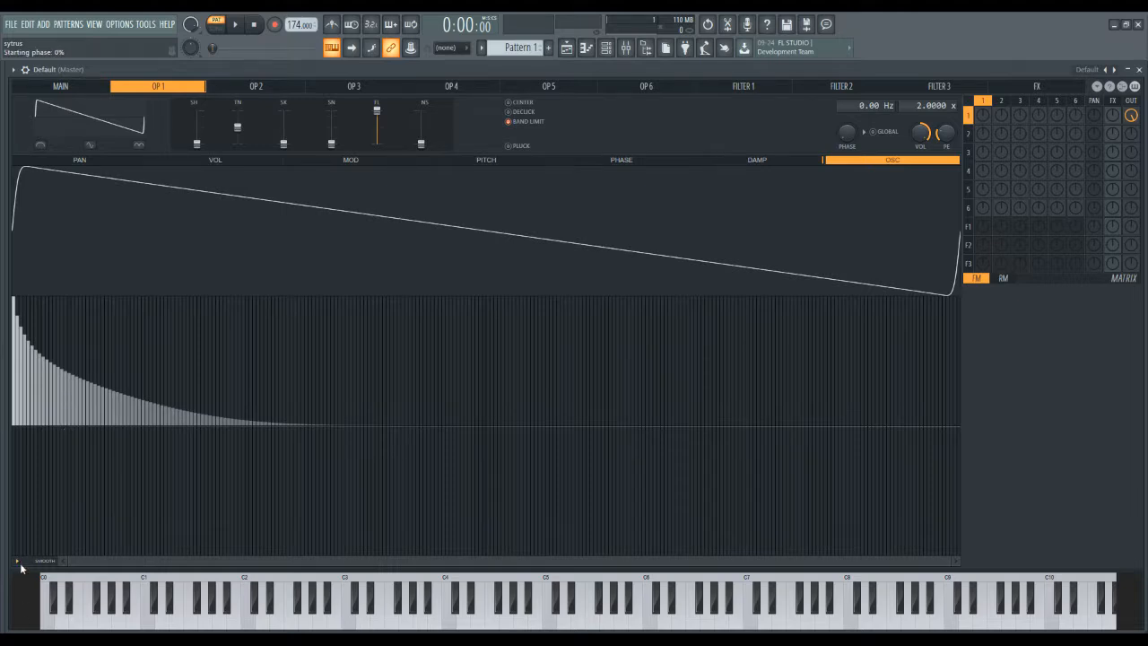
key(ctrl+z)
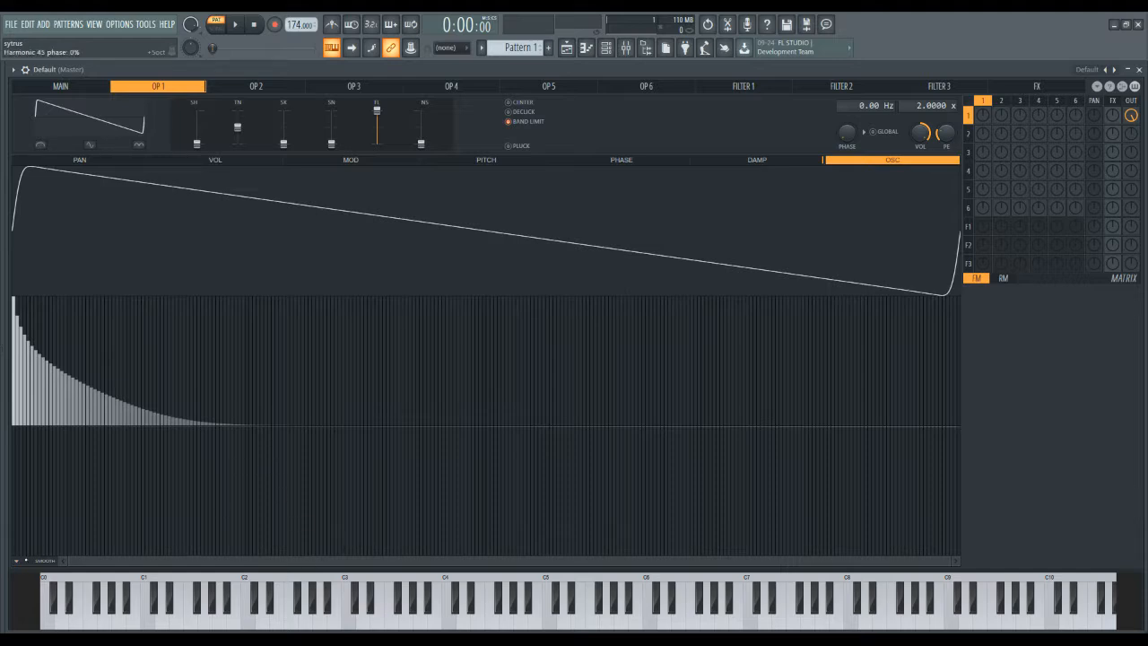
Randomize the phases of operator 1's harmonics, and repeat it to produce another variation of the waveform.
click(17, 562)
click(48, 586)
click(17, 562)
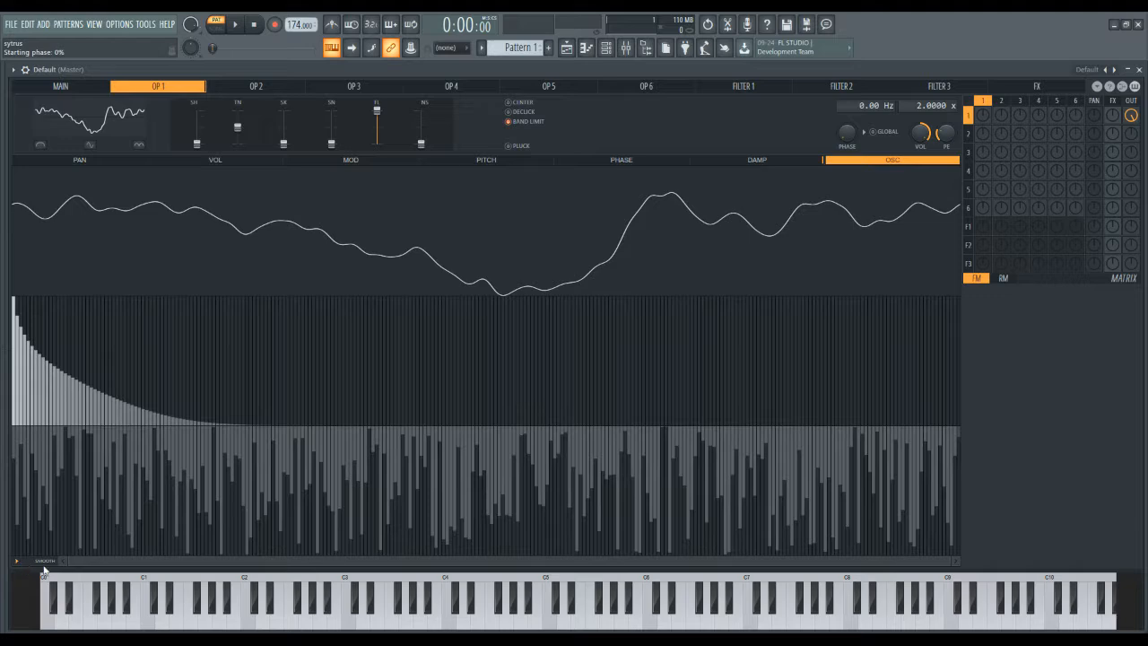
click(46, 572)
click(17, 562)
click(48, 586)
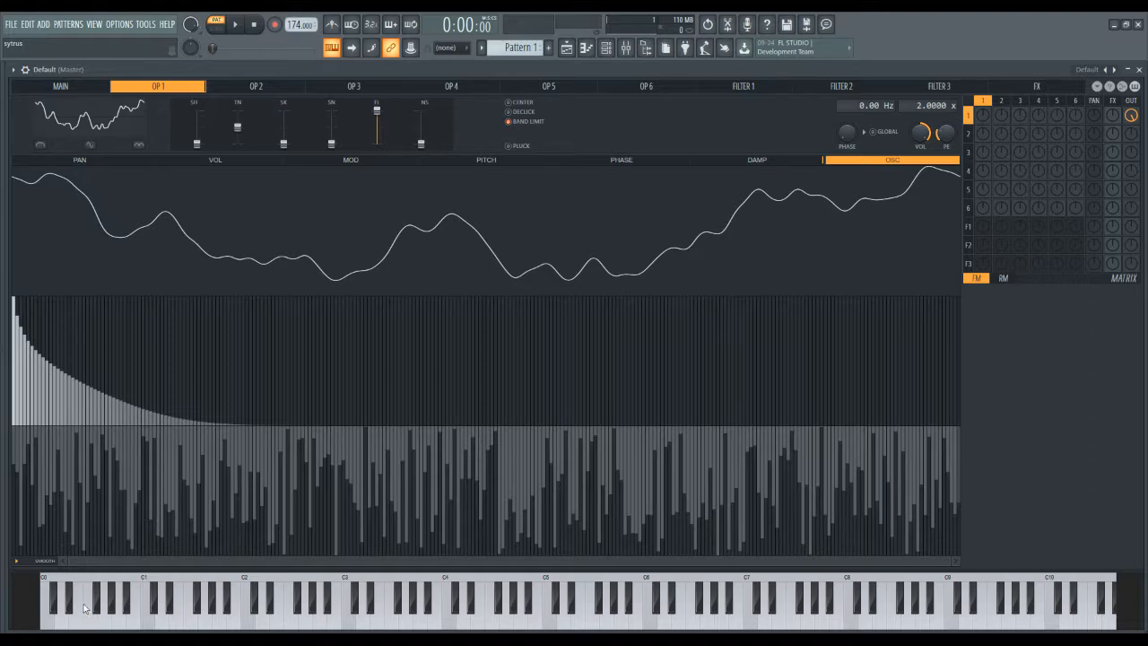
Paint a band of harmonics at about 32% magnitude on operator 2, and reshape it with randomized phases and rolled-off upper harmonics.
click(256, 86)
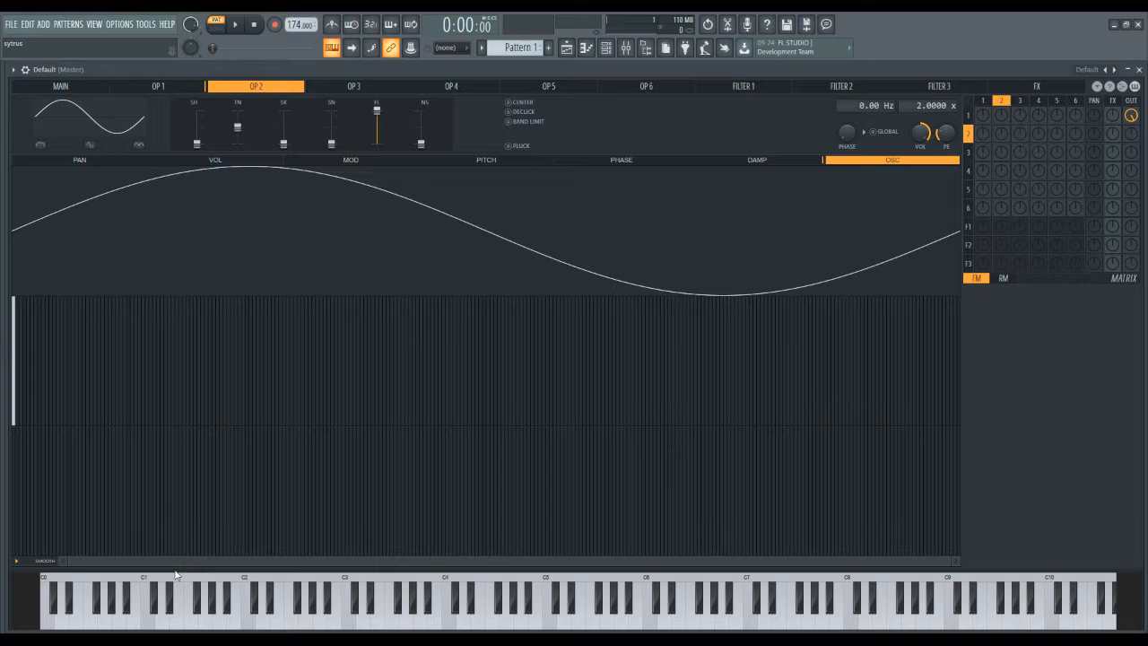
drag(121, 394, 490, 395)
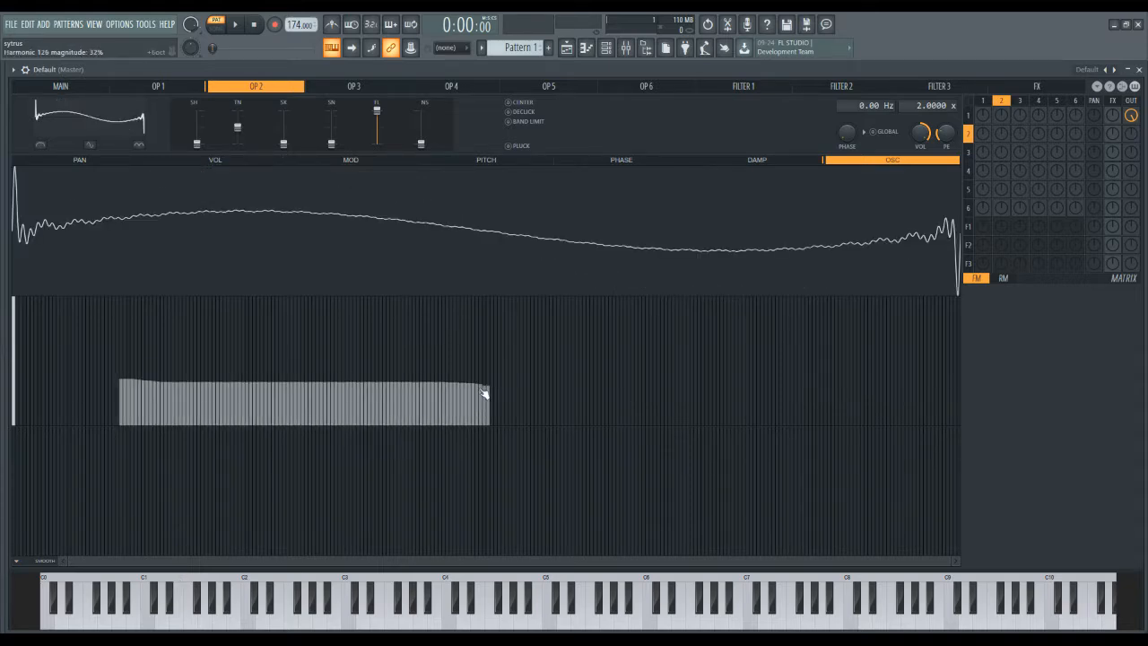
click(167, 619)
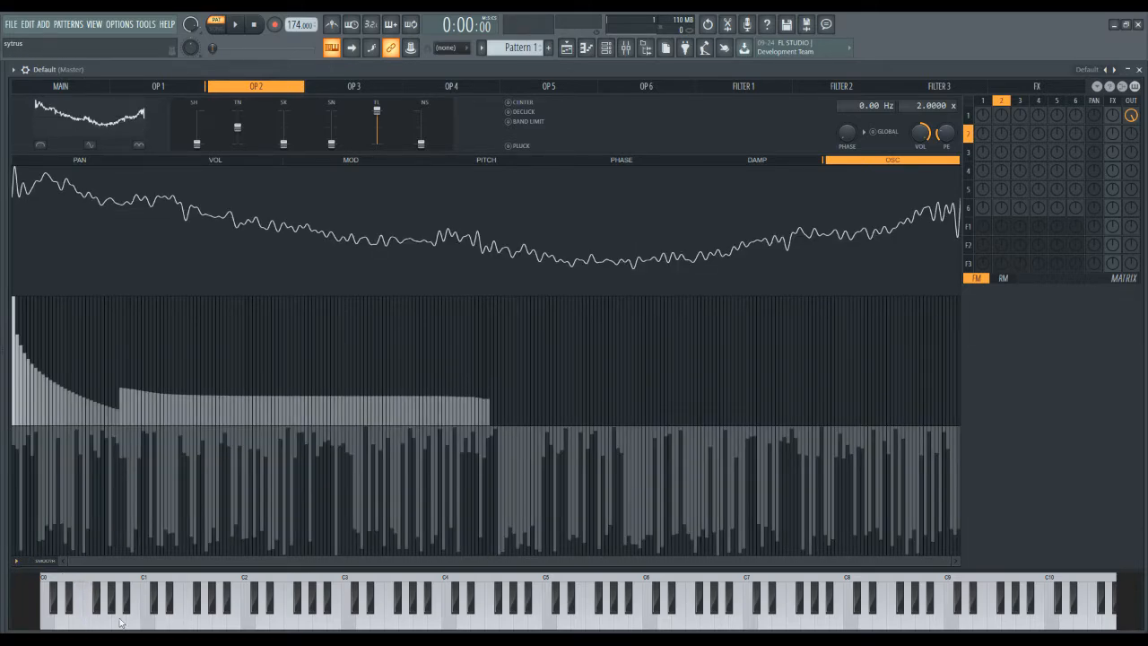
click(184, 606)
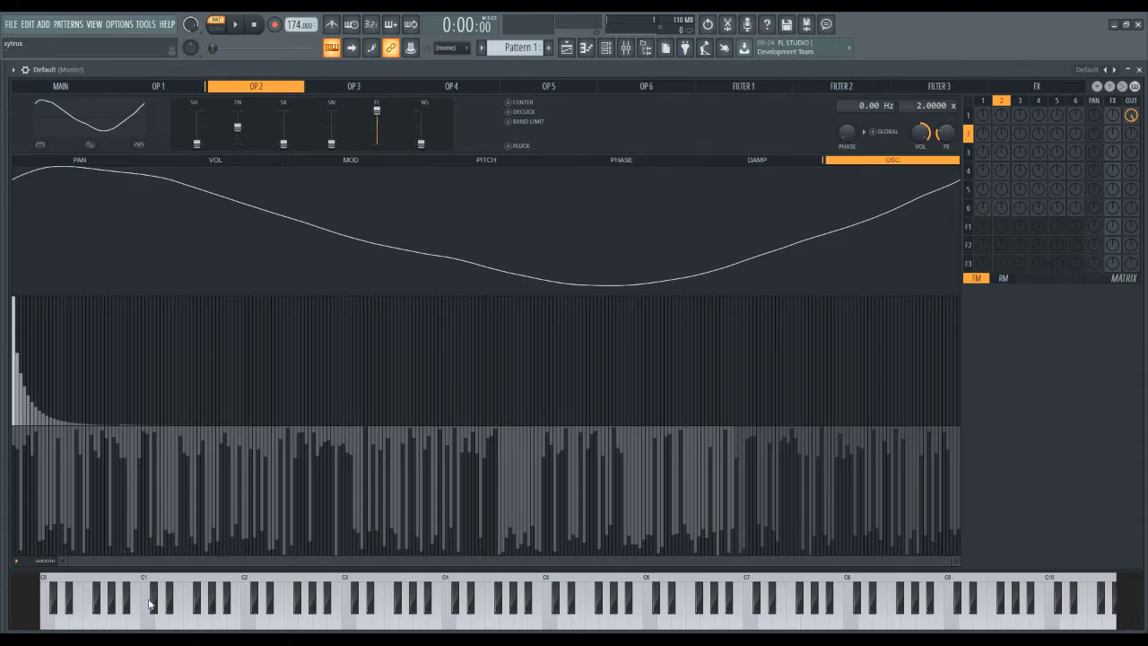
Clear operator 2's harmonic magnitudes, and paint a solid block of near-full-magnitude harmonics in the lower part of its spectrum.
click(19, 561)
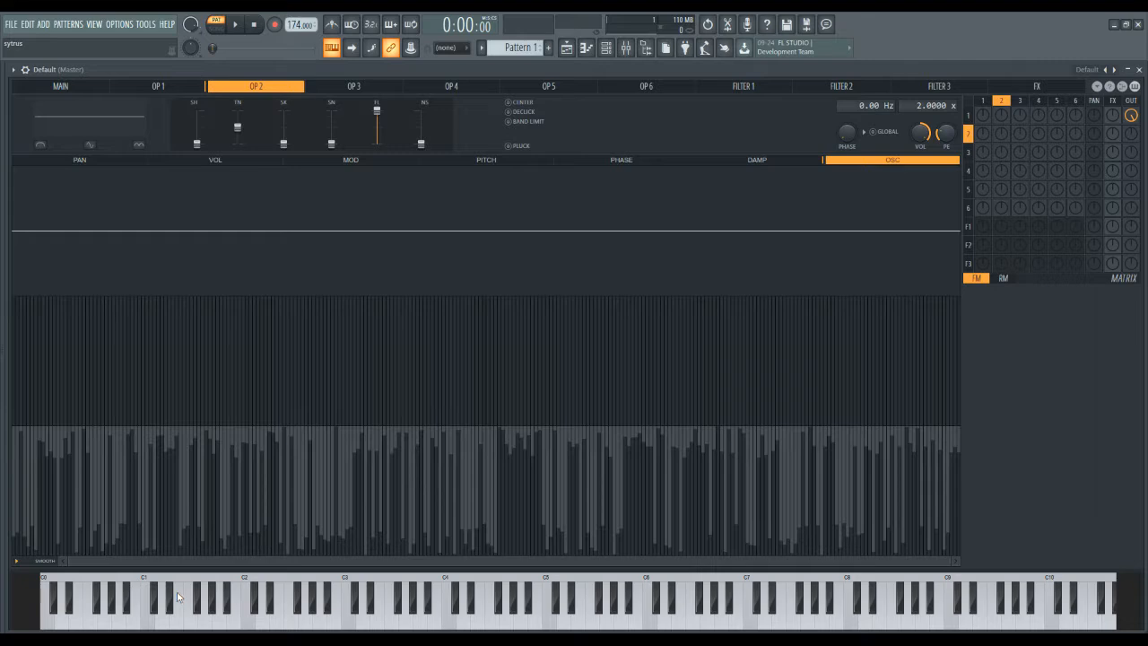
mouse_move(139, 328)
mouse_down()
mouse_move(87, 321)
mouse_move(261, 320)
mouse_move(301, 285)
mouse_up()
key(Escape)
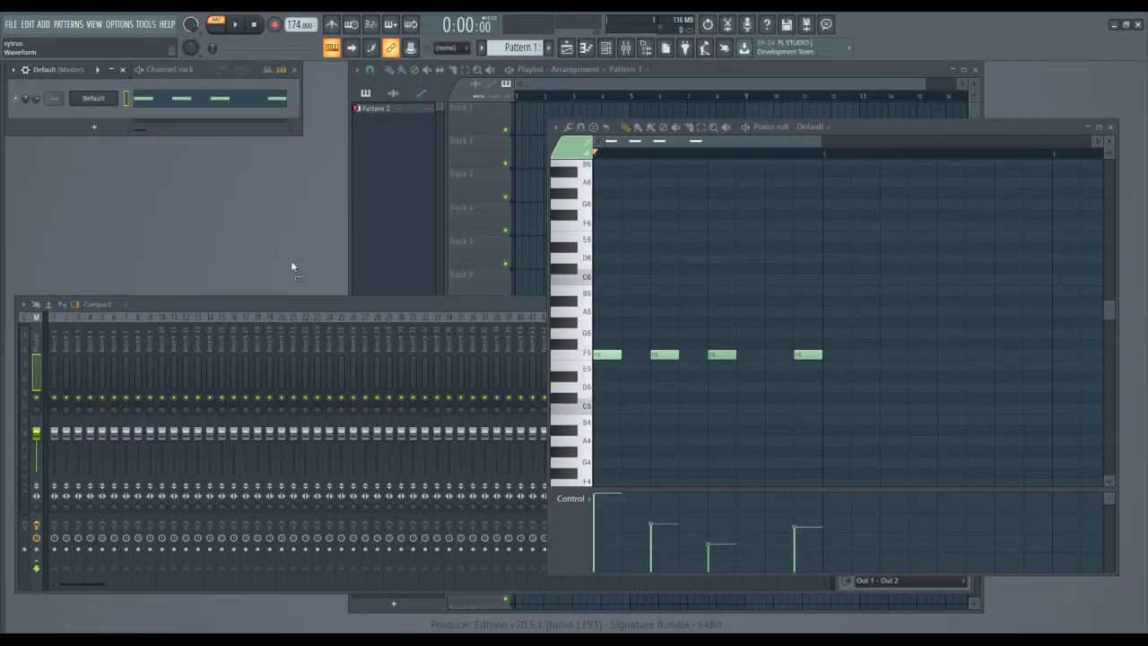
click(93, 98)
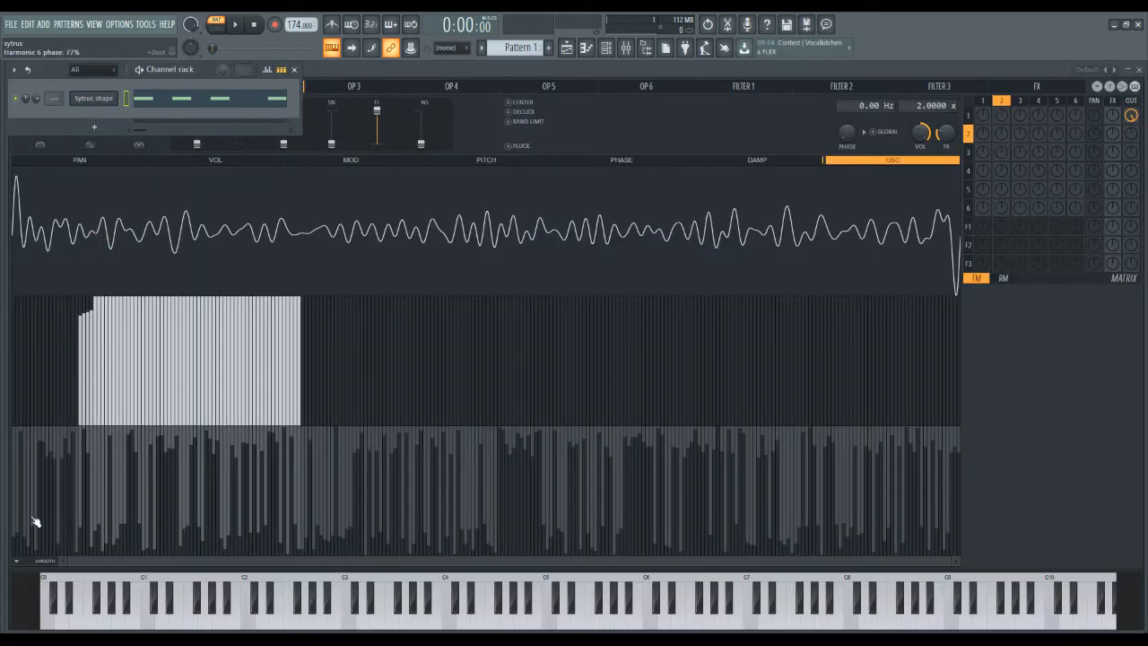
Randomize the phases of operator 2's harmonic block, and compare it with operator 1's waveform.
click(16, 561)
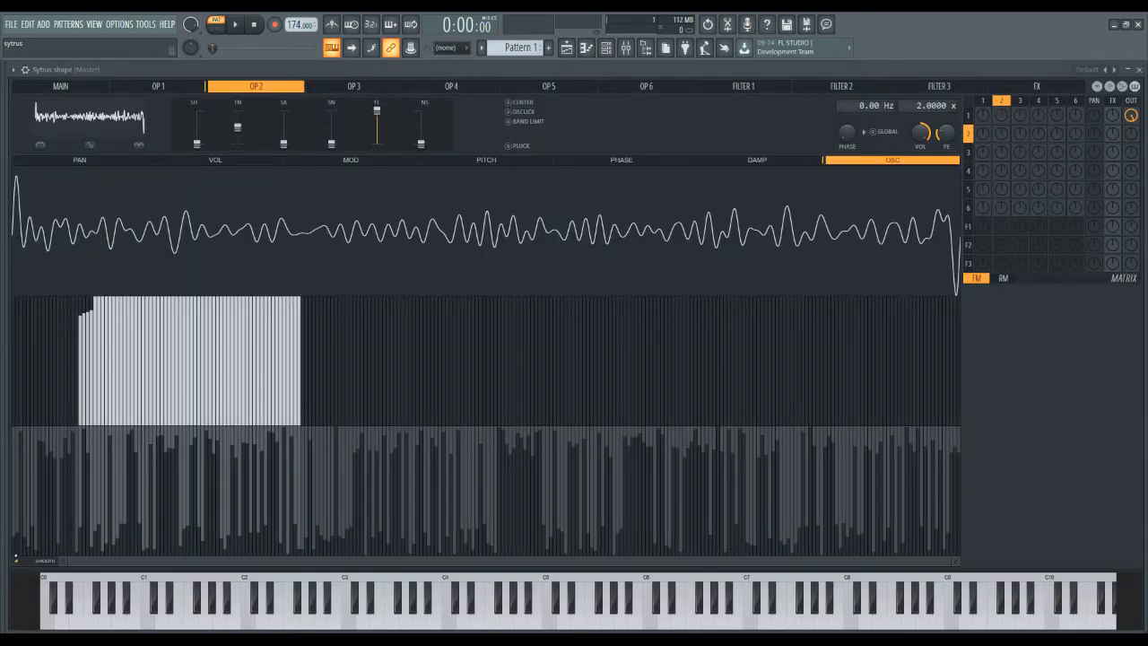
click(179, 600)
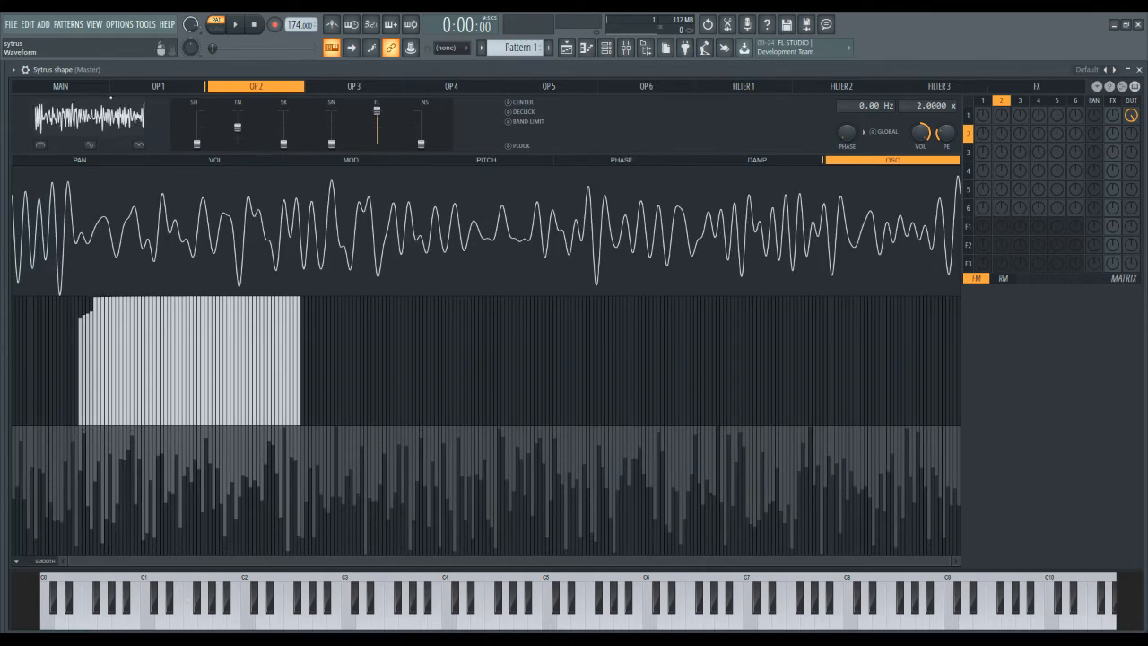
click(143, 86)
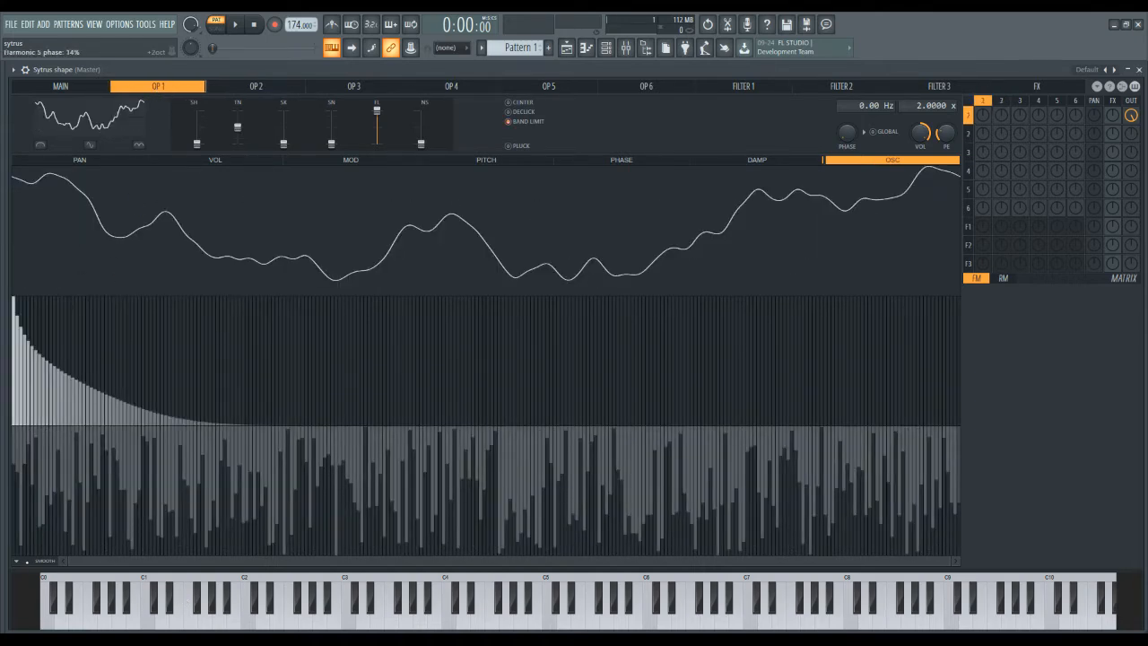
click(236, 87)
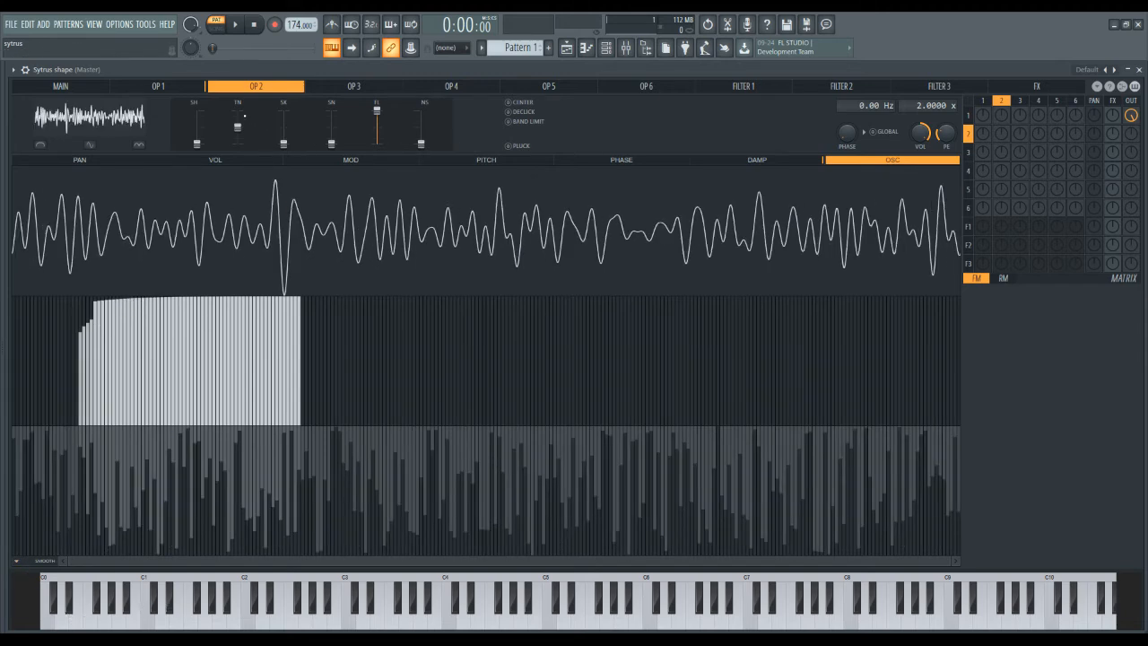
Smooth operator 2's harmonic magnitudes in repeated passes to turn the block's steep edges into gradual slopes.
click(48, 563)
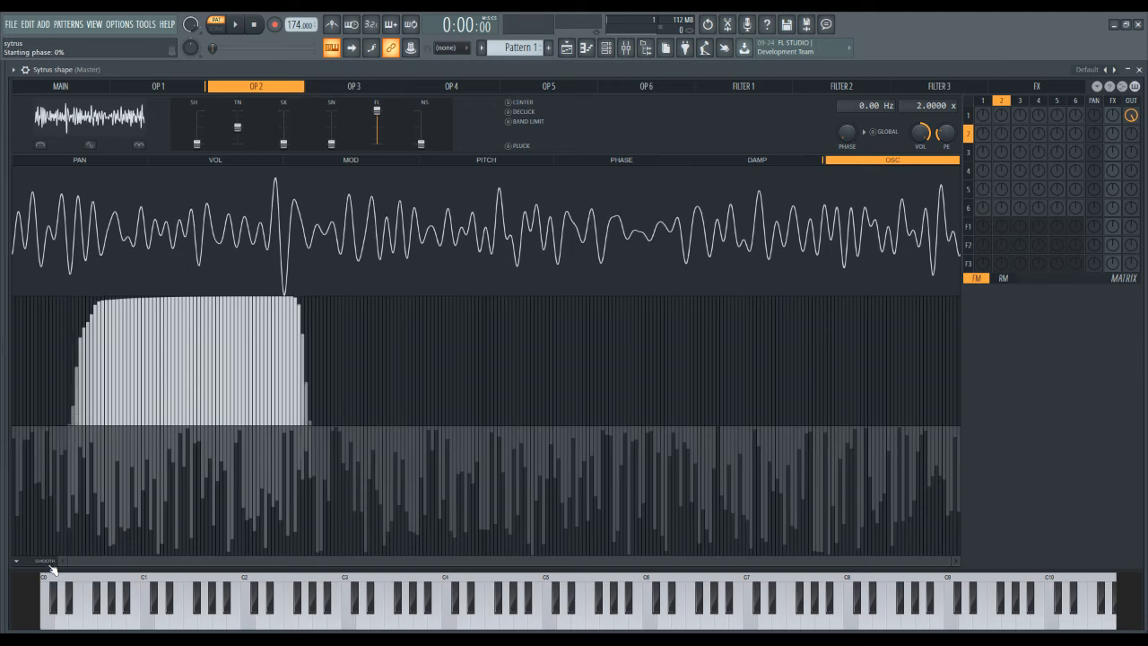
click(51, 563)
click(51, 565)
click(51, 566)
click(51, 565)
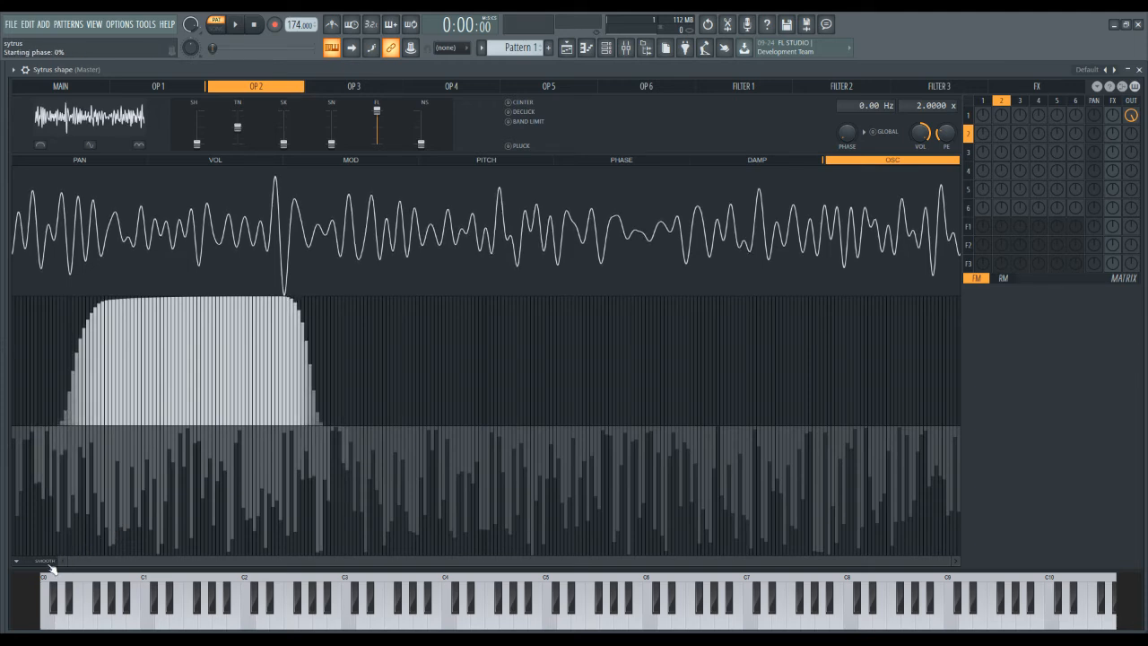
click(51, 565)
click(51, 566)
click(51, 566)
click(51, 566)
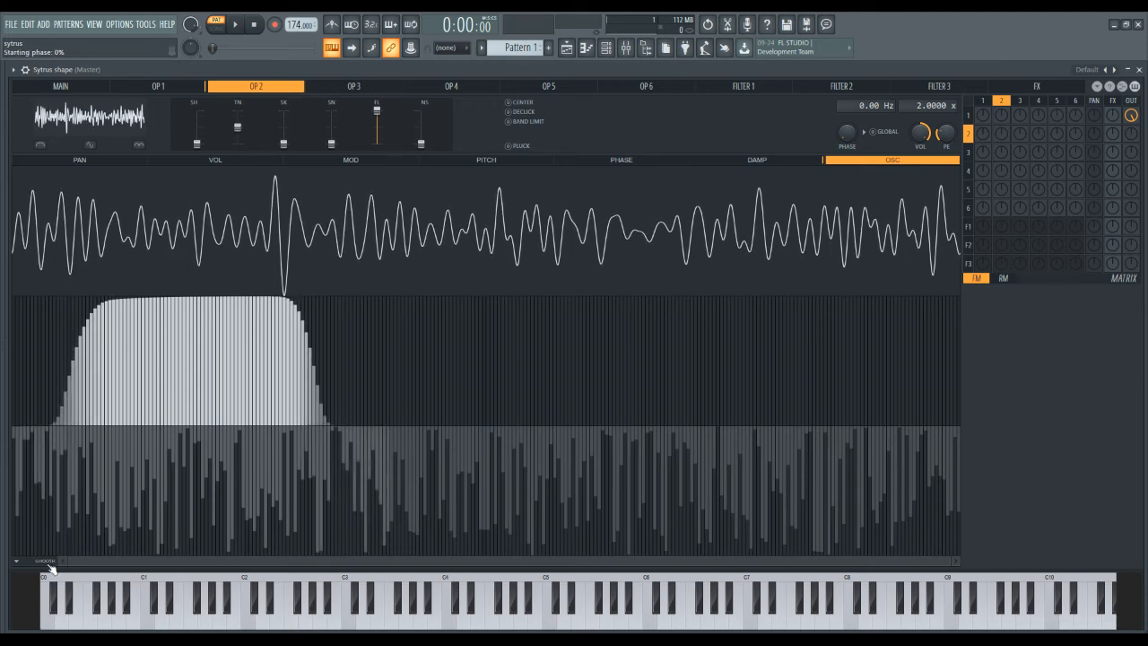
click(51, 565)
click(51, 566)
click(51, 566)
click(51, 566)
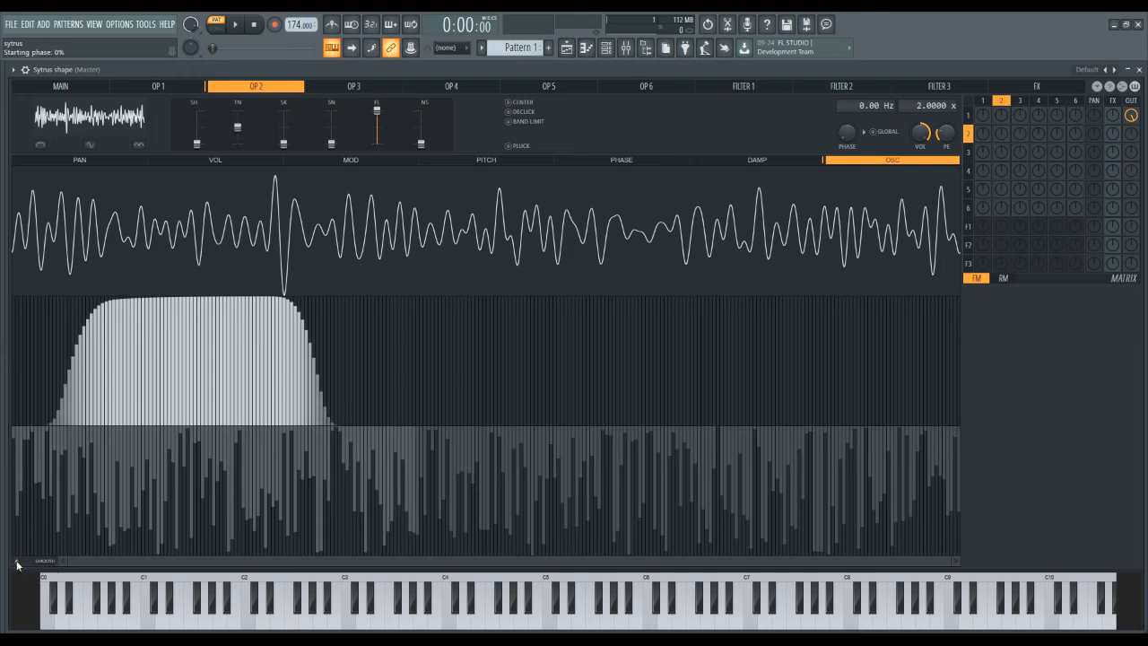